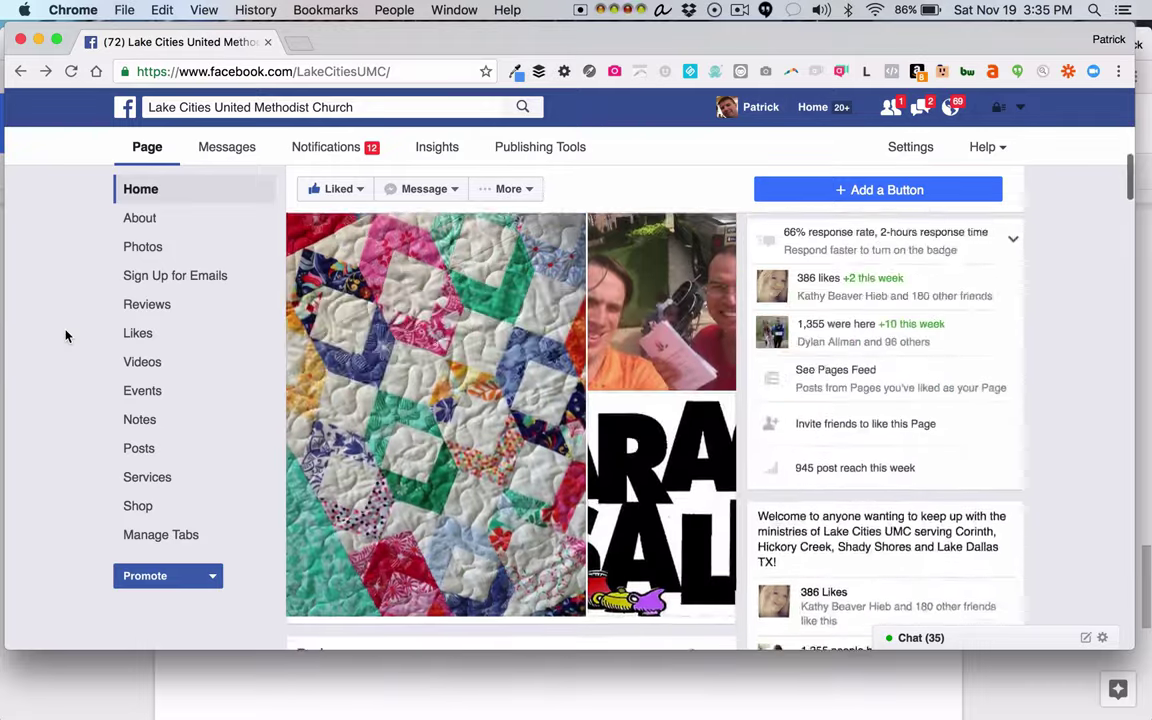
{"action": "scroll", "coordinate": [65, 335], "scroll_direction": "down", "scroll_amount": 10}
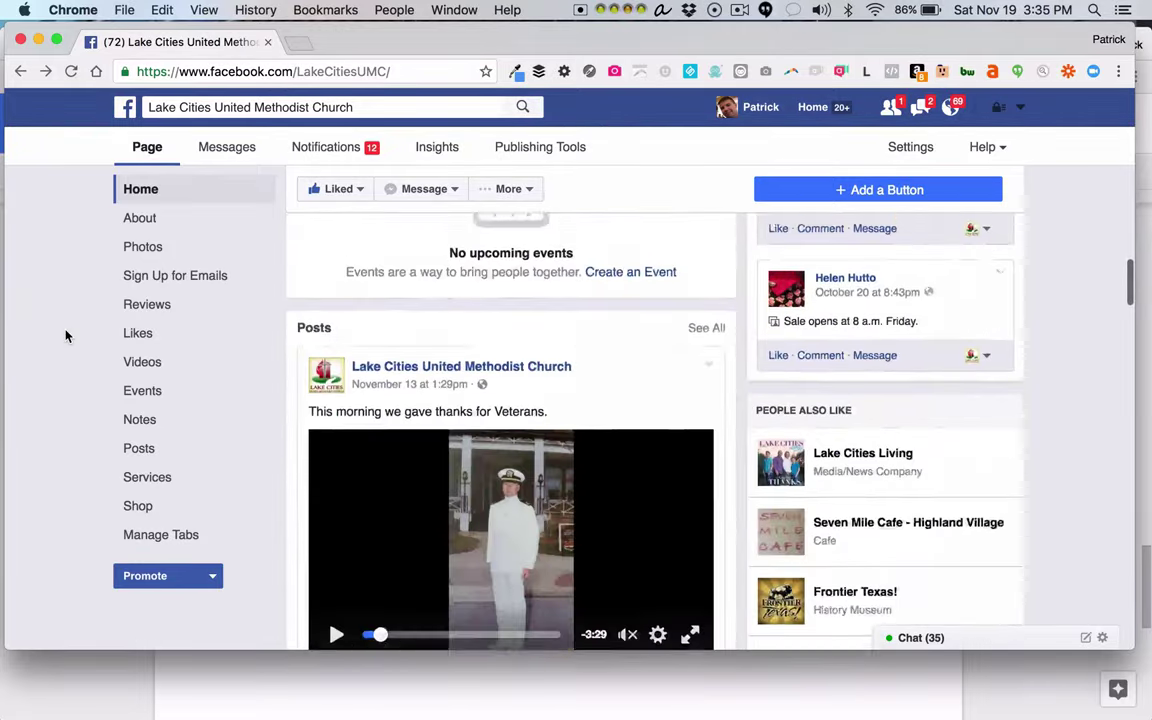
Step: Scroll down the church page to the Veterans video post showing 929 reached and 282 views
{"action": "scroll", "coordinate": [65, 335], "scroll_direction": "up", "scroll_amount": 2}
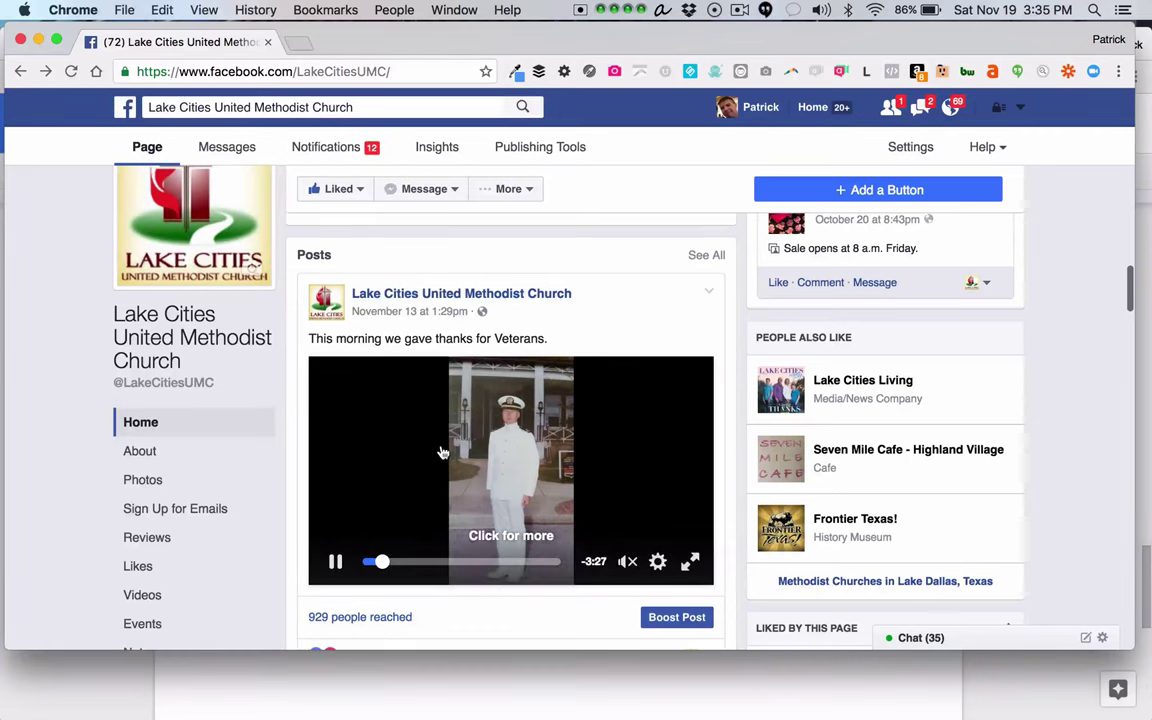
{"action": "scroll", "coordinate": [443, 453], "scroll_direction": "down", "scroll_amount": 2}
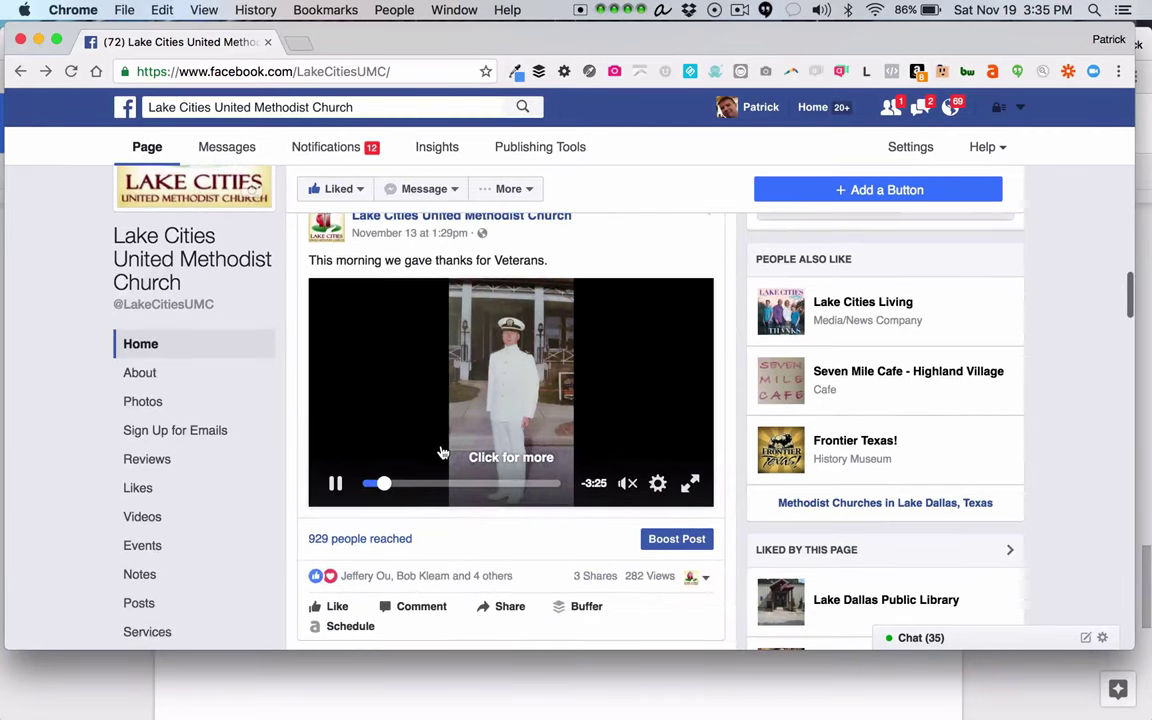
{"action": "scroll", "coordinate": [443, 453], "scroll_direction": "down", "scroll_amount": 1}
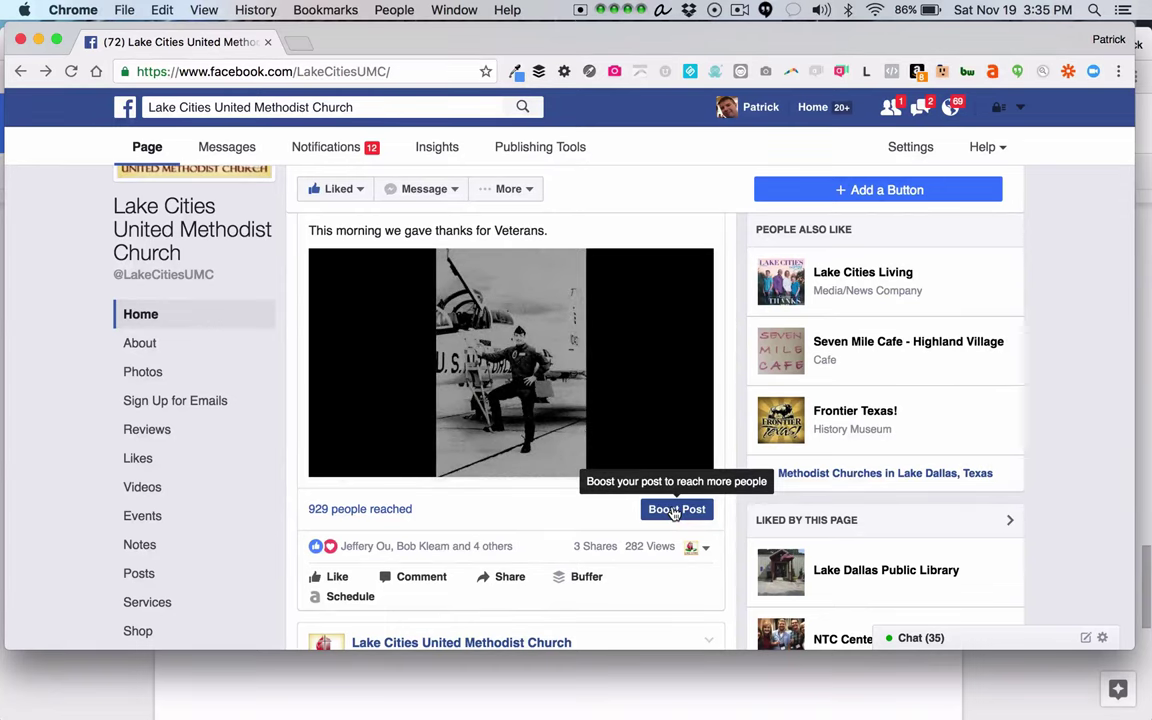
Step: Boost the Veterans post and scroll its audience list (18-34, 15 mi) down to the $4.00 budget
{"action": "left_click", "coordinate": [673, 510]}
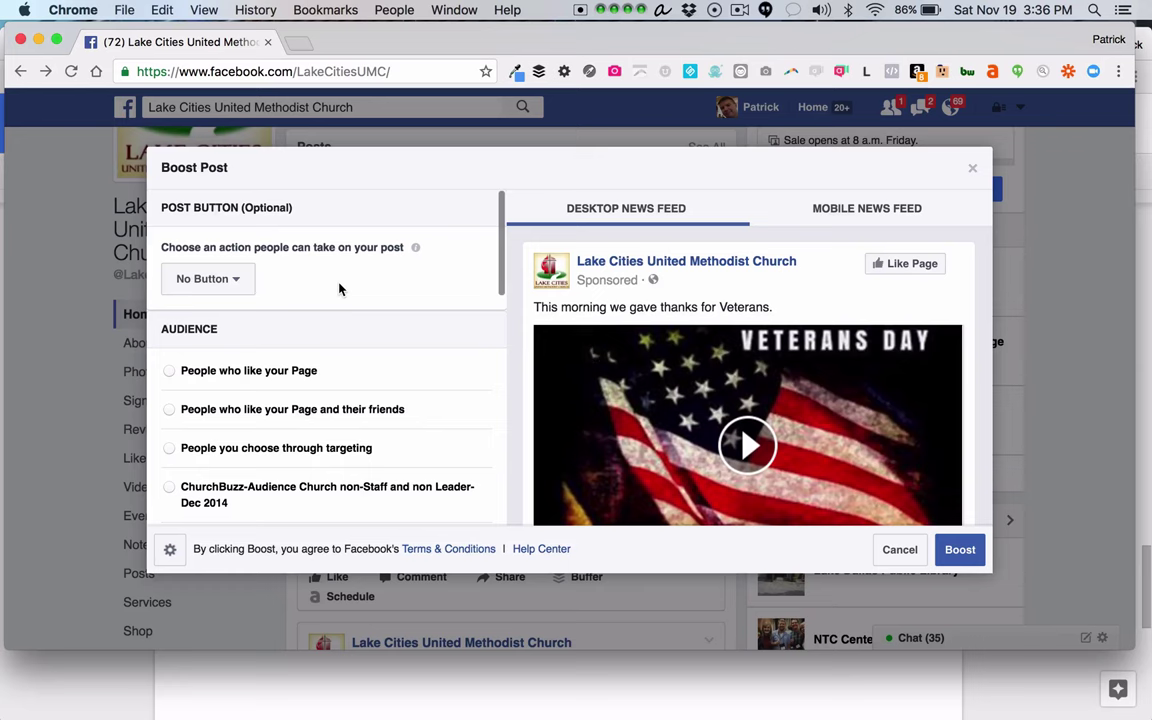
{"action": "scroll", "coordinate": [339, 289], "scroll_direction": "down", "scroll_amount": 2}
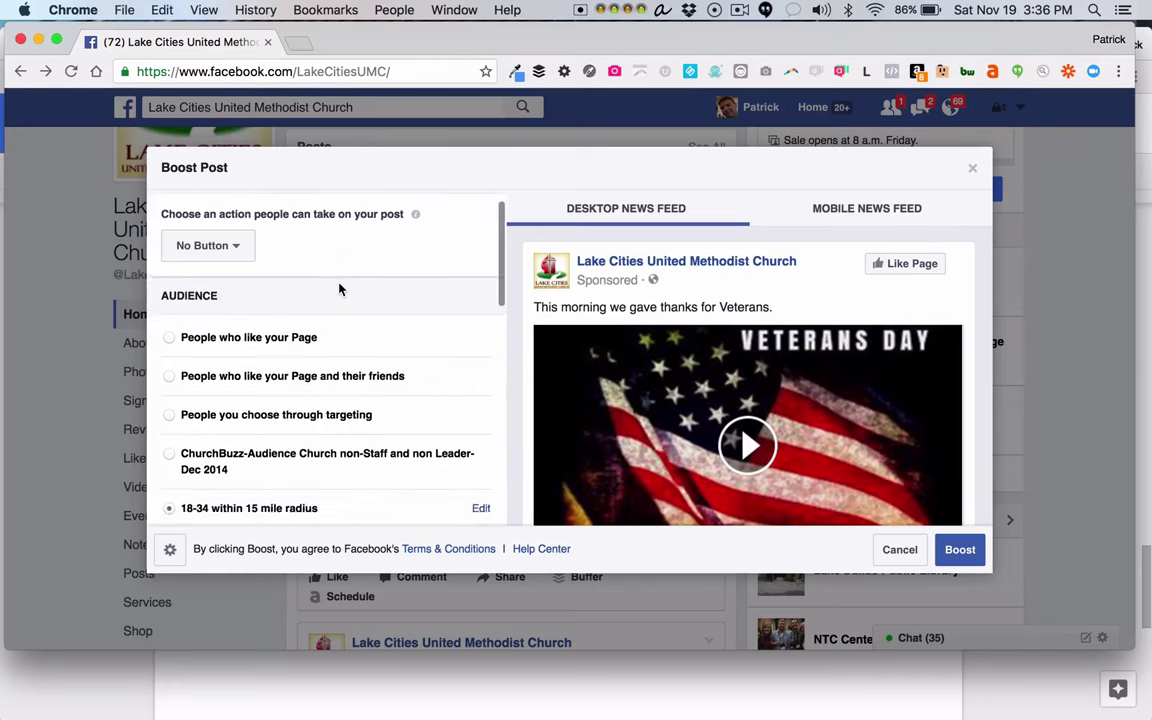
{"action": "scroll", "coordinate": [347, 301], "scroll_direction": "up", "scroll_amount": 1}
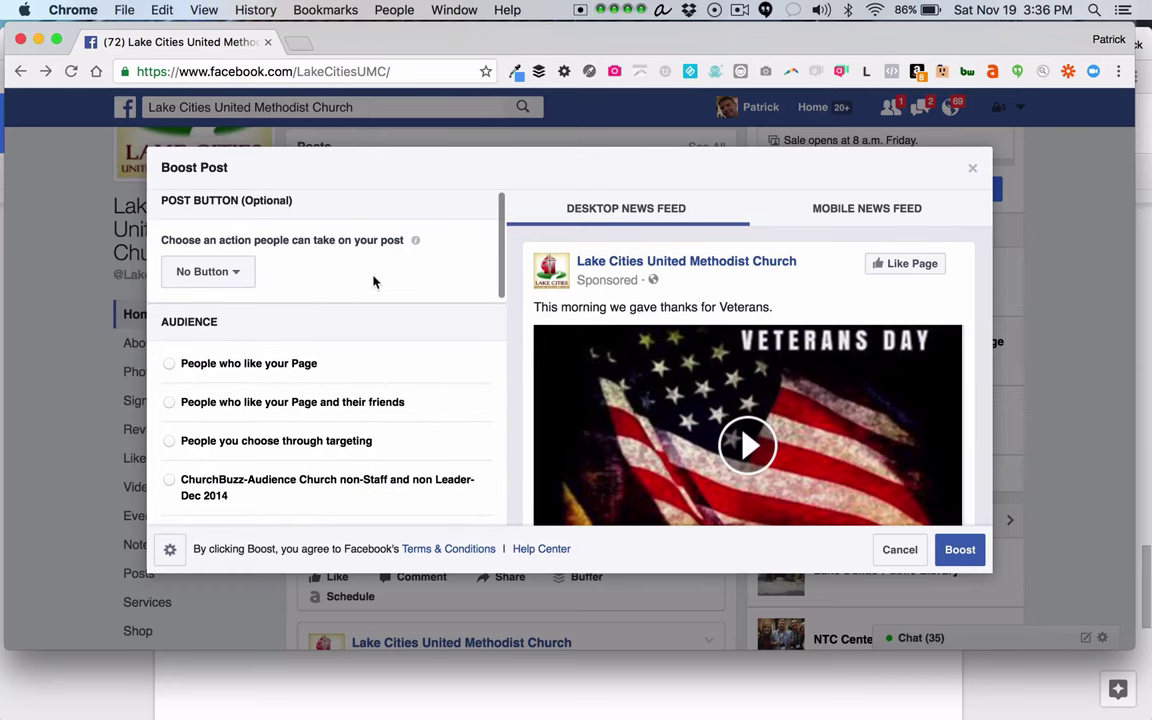
{"action": "scroll", "coordinate": [373, 282], "scroll_direction": "up", "scroll_amount": 1}
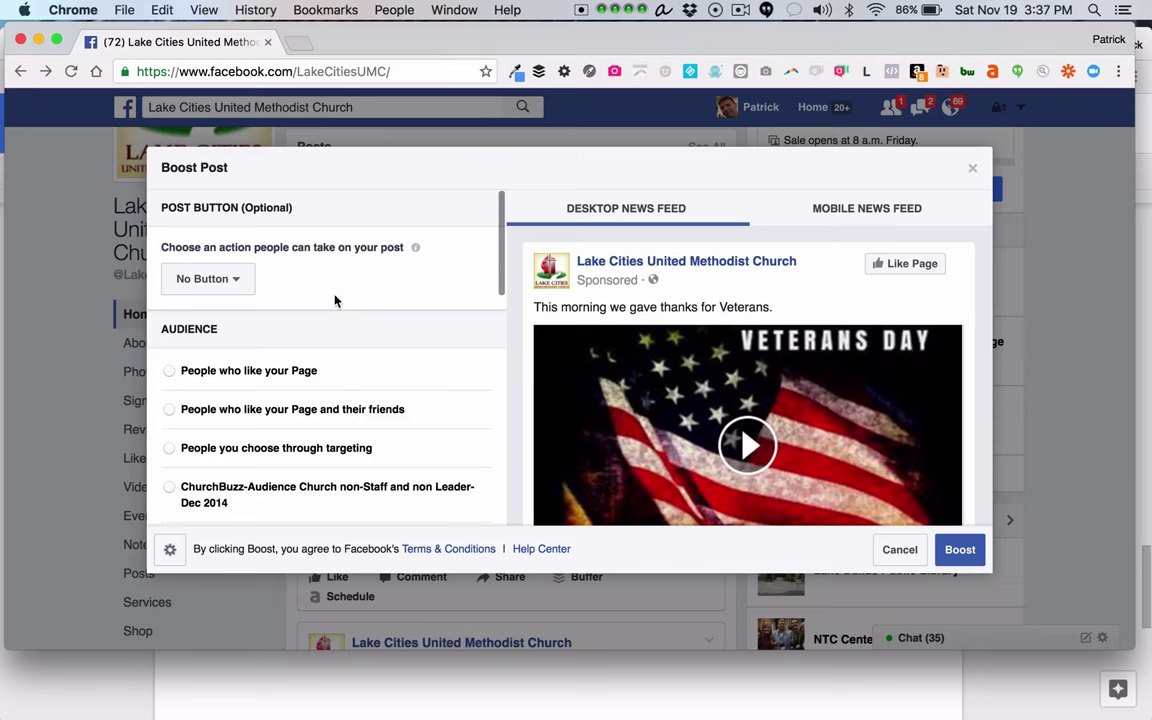
{"action": "scroll", "coordinate": [335, 300], "scroll_direction": "down", "scroll_amount": 3}
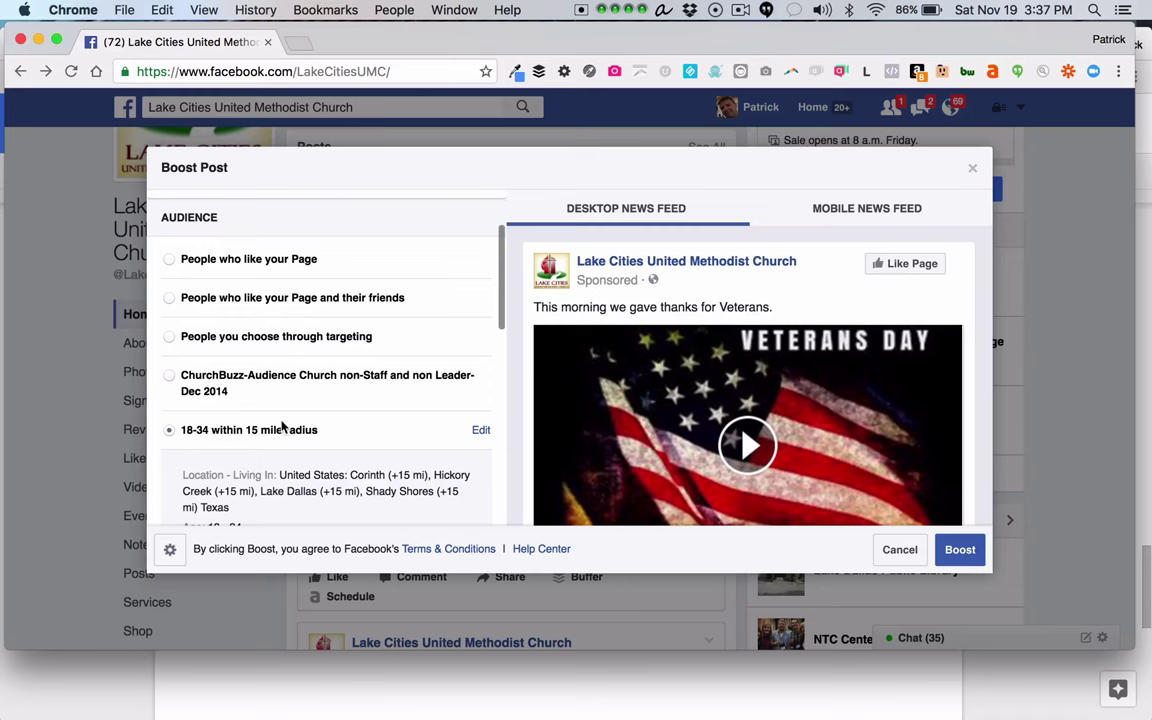
{"action": "scroll", "coordinate": [283, 427], "scroll_direction": "down", "scroll_amount": 3}
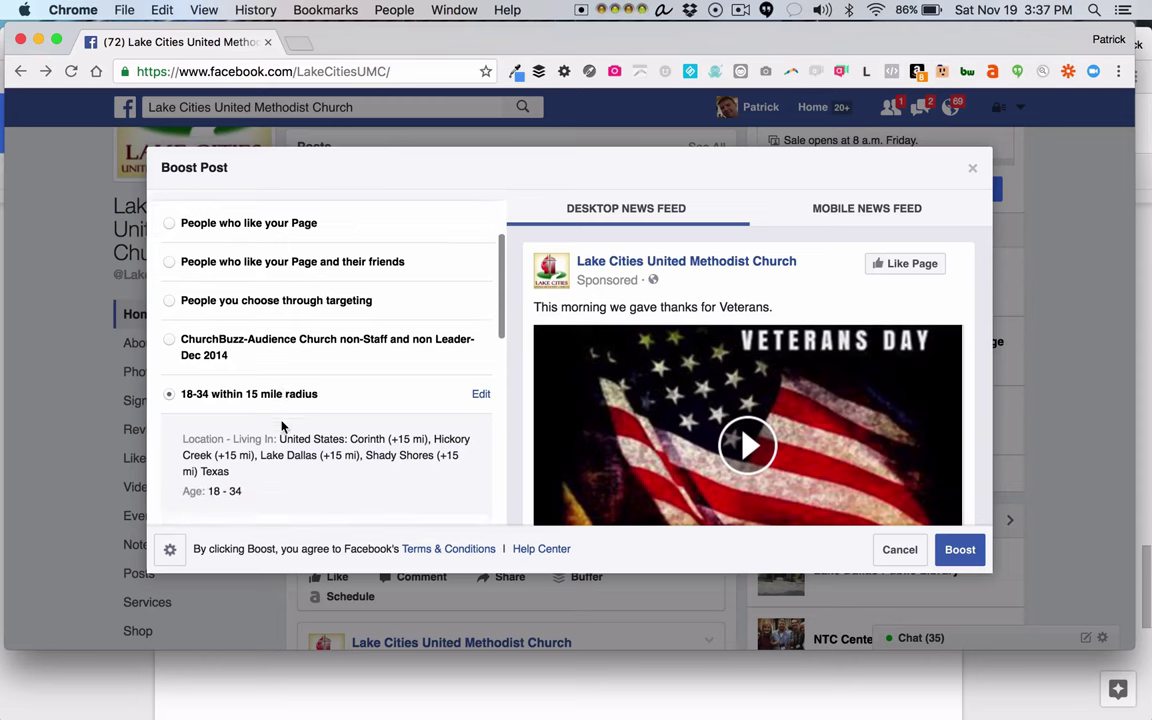
{"action": "scroll", "coordinate": [283, 427], "scroll_direction": "up", "scroll_amount": 2}
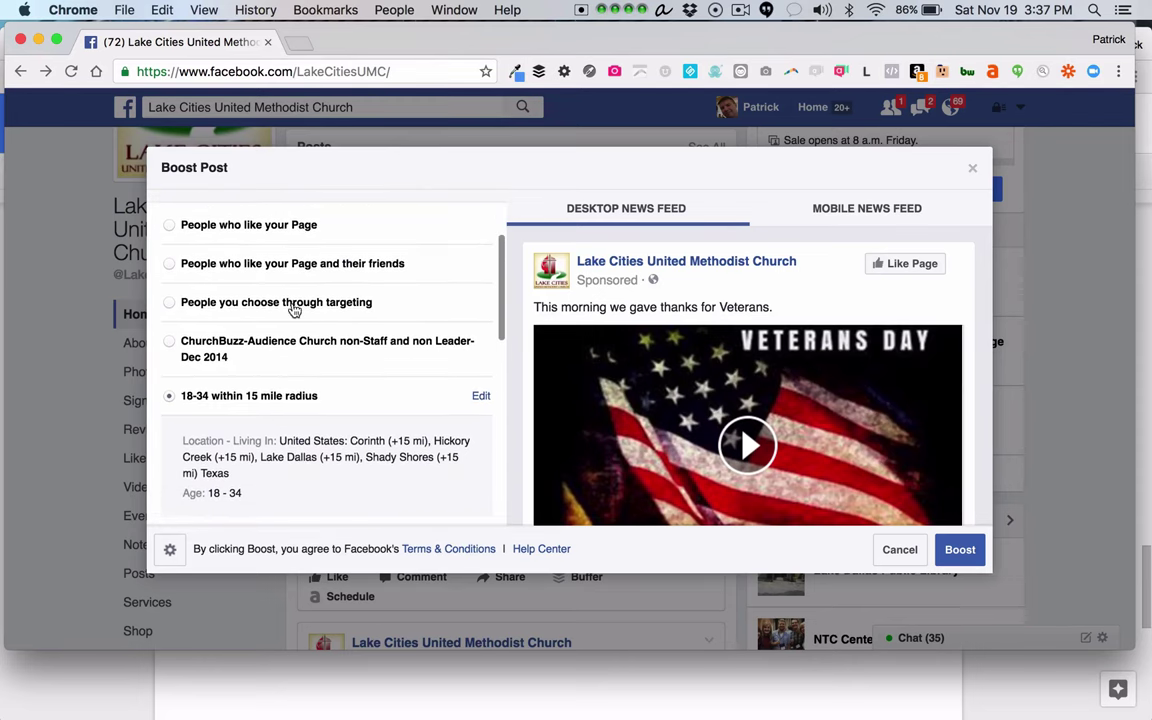
{"action": "scroll", "coordinate": [293, 311], "scroll_direction": "down", "scroll_amount": 5}
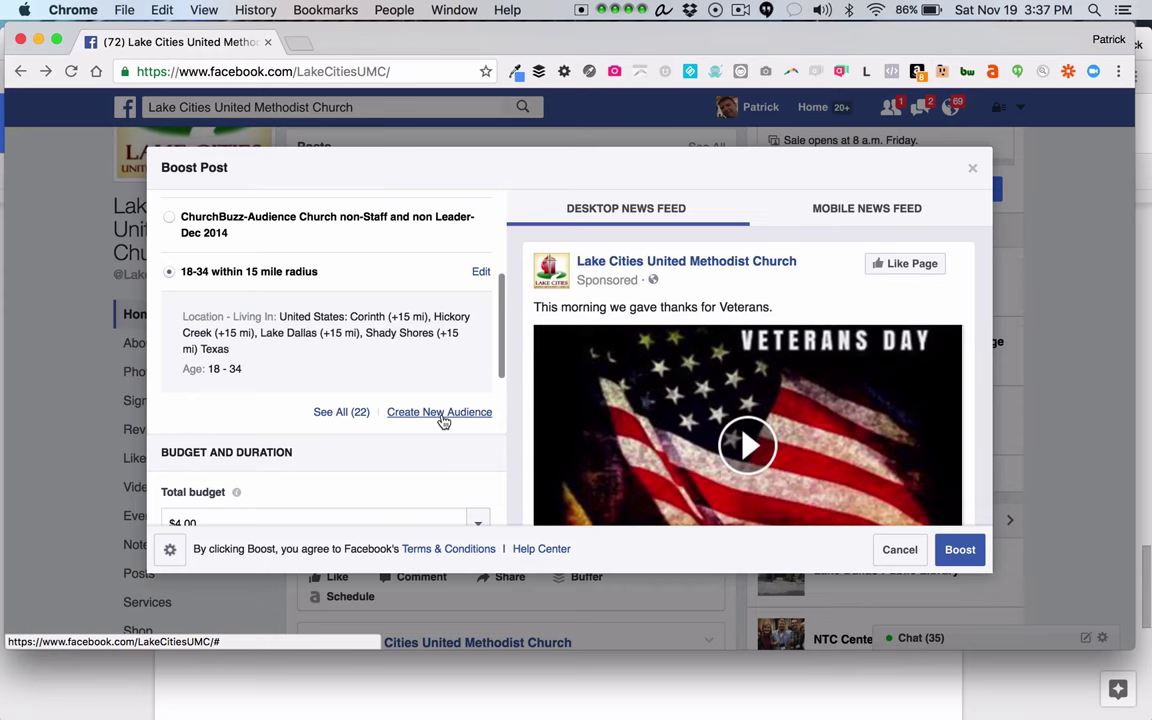
Step: Create a new audience and name it 'Local folks not connected to our church'
{"action": "left_click", "coordinate": [440, 412]}
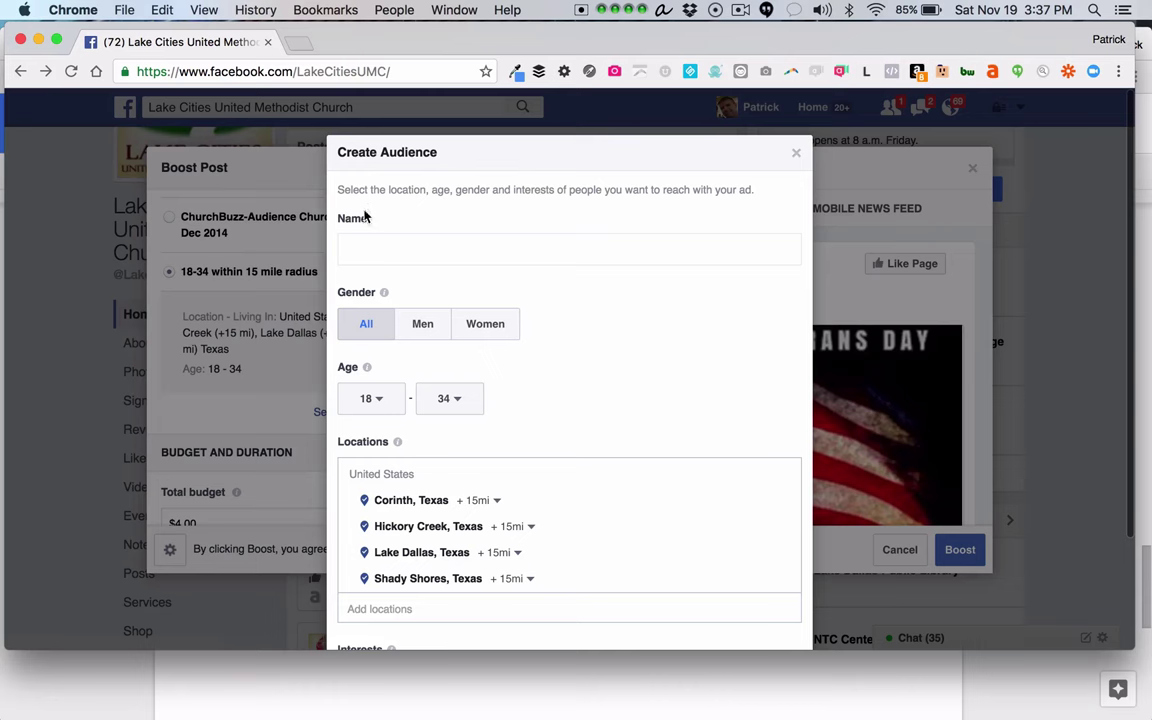
{"action": "left_click", "coordinate": [368, 249]}
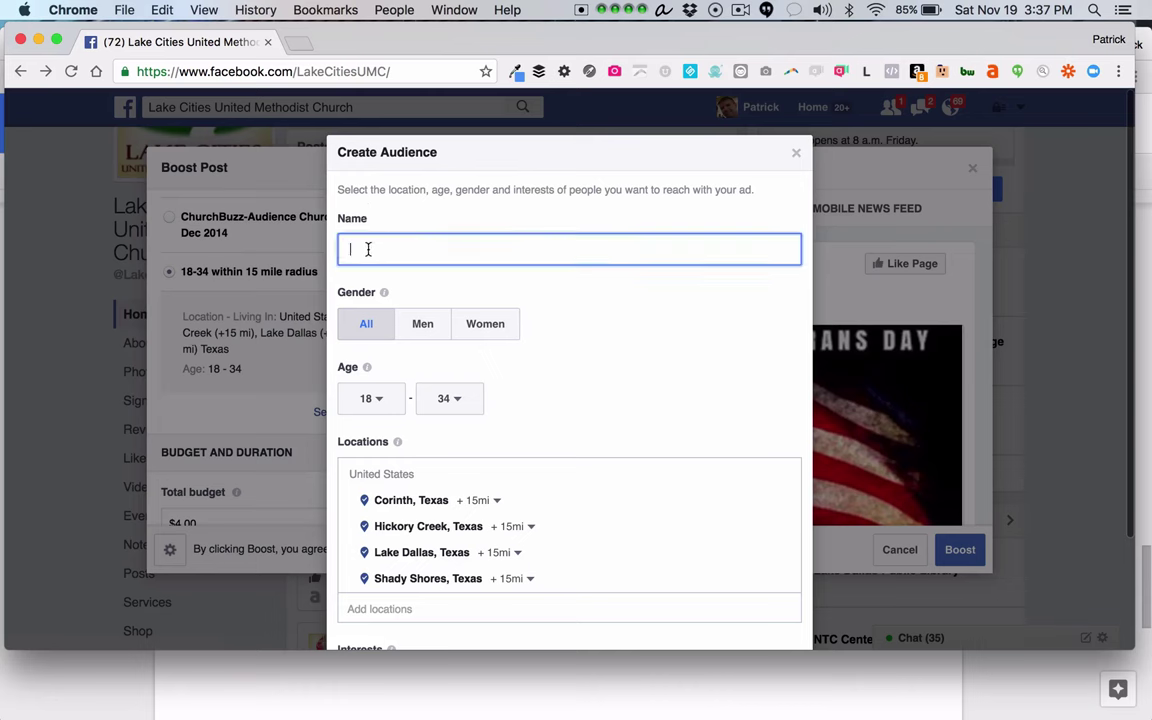
{"action": "type", "text": "Local folks not connected o"}
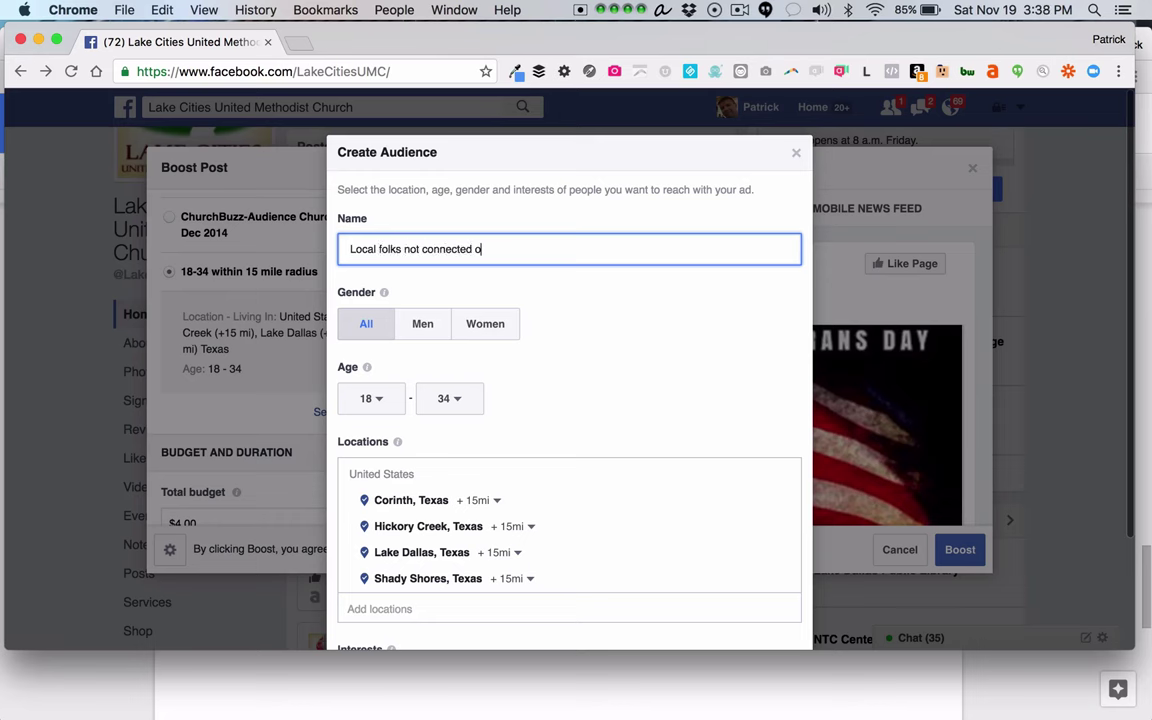
{"action": "key", "text": "BackSpace"}
{"action": "type", "text": "to our church"}
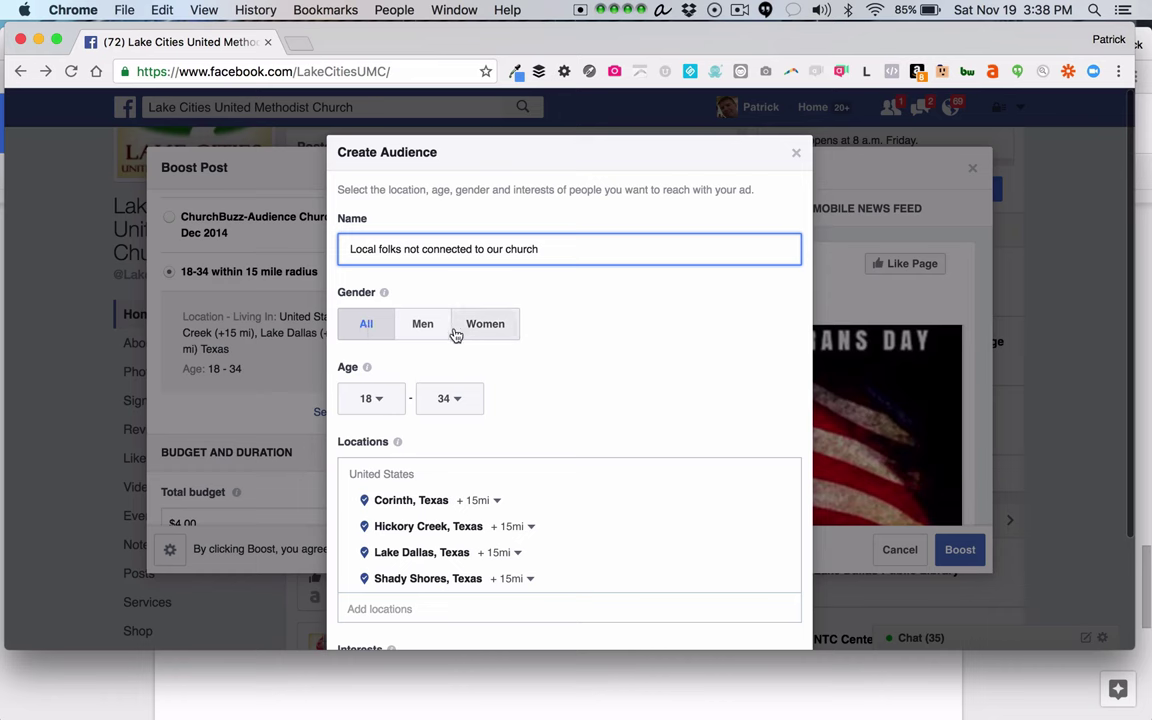
Step: Keep the minimum age at 18 and set the maximum age to 65+
{"action": "left_click", "coordinate": [380, 404]}
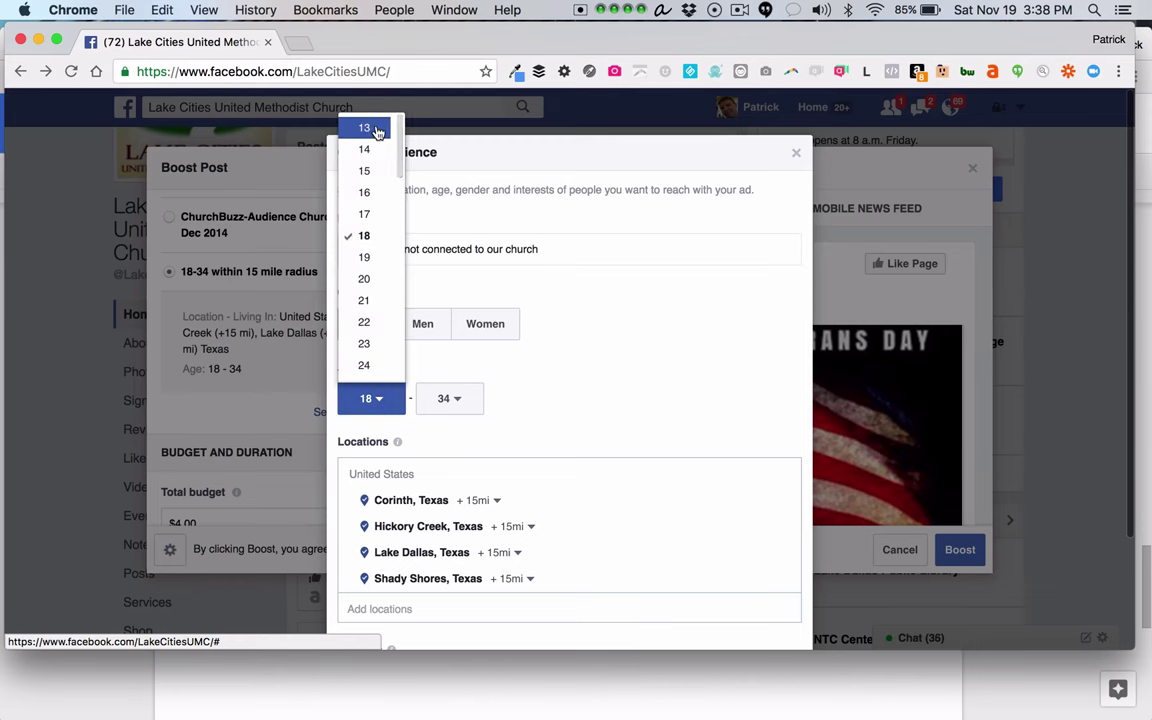
{"action": "scroll", "coordinate": [373, 345], "scroll_direction": "down", "scroll_amount": 4}
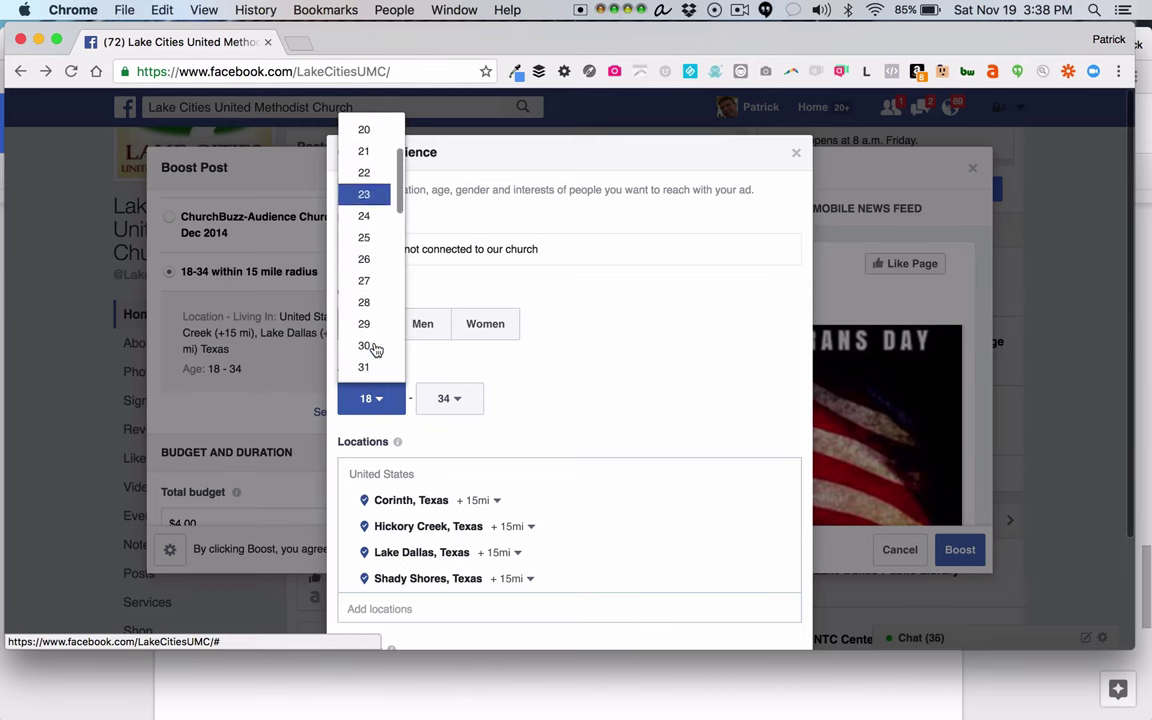
{"action": "scroll", "coordinate": [375, 350], "scroll_direction": "up", "scroll_amount": 3}
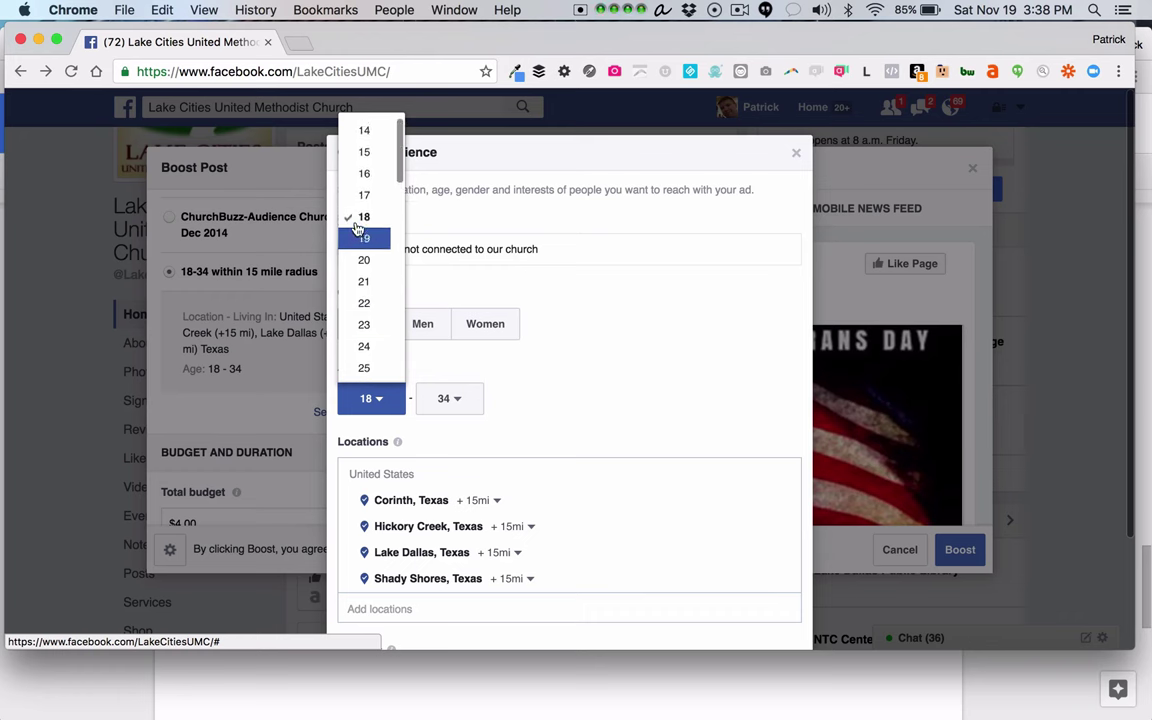
{"action": "left_click", "coordinate": [357, 221]}
{"action": "left_click", "coordinate": [446, 400]}
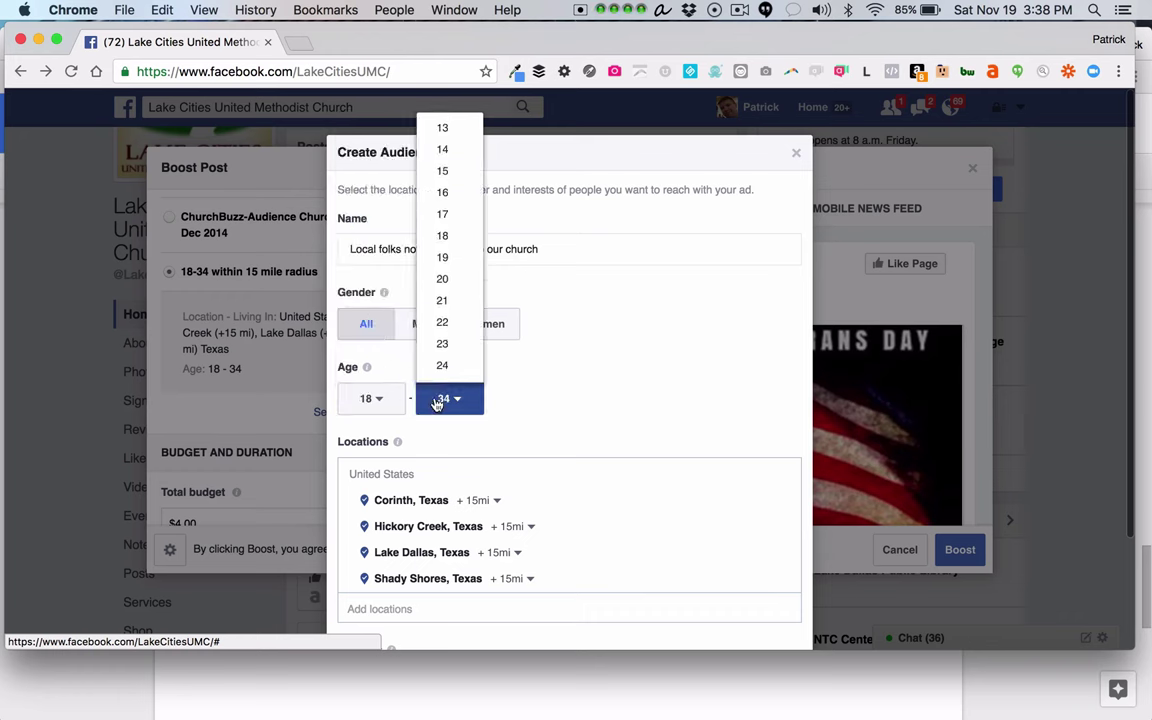
{"action": "scroll", "coordinate": [446, 300], "scroll_direction": "down", "scroll_amount": 12}
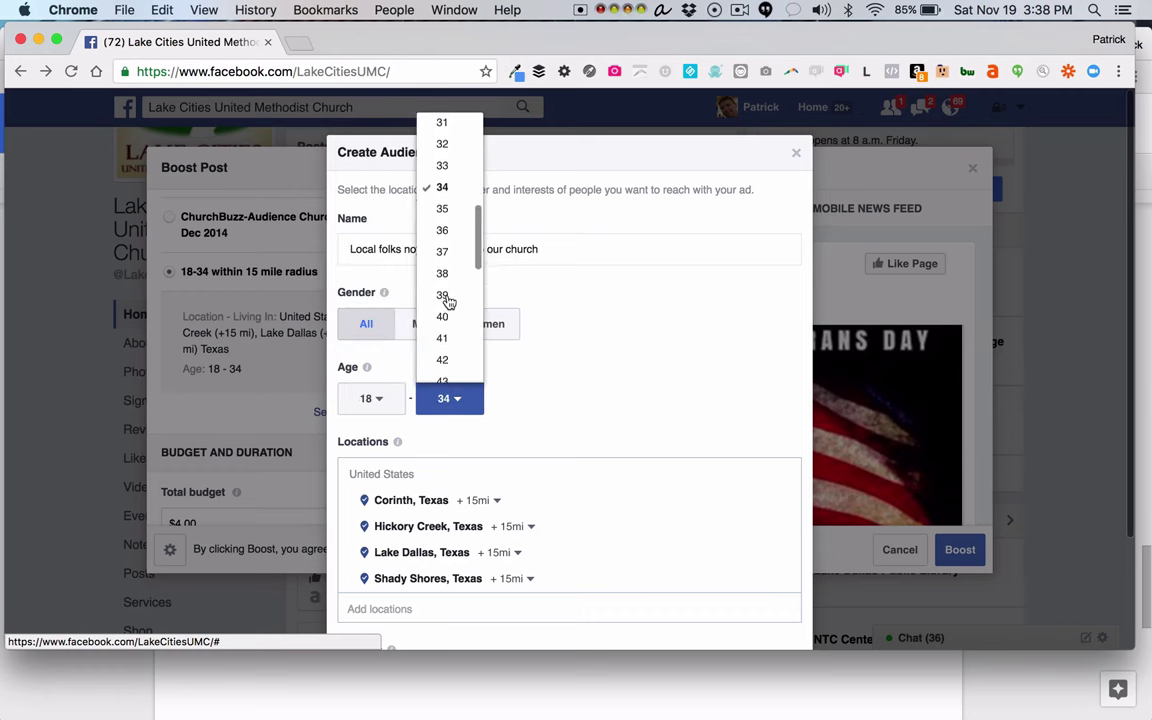
{"action": "scroll", "coordinate": [446, 302], "scroll_direction": "down", "scroll_amount": 2}
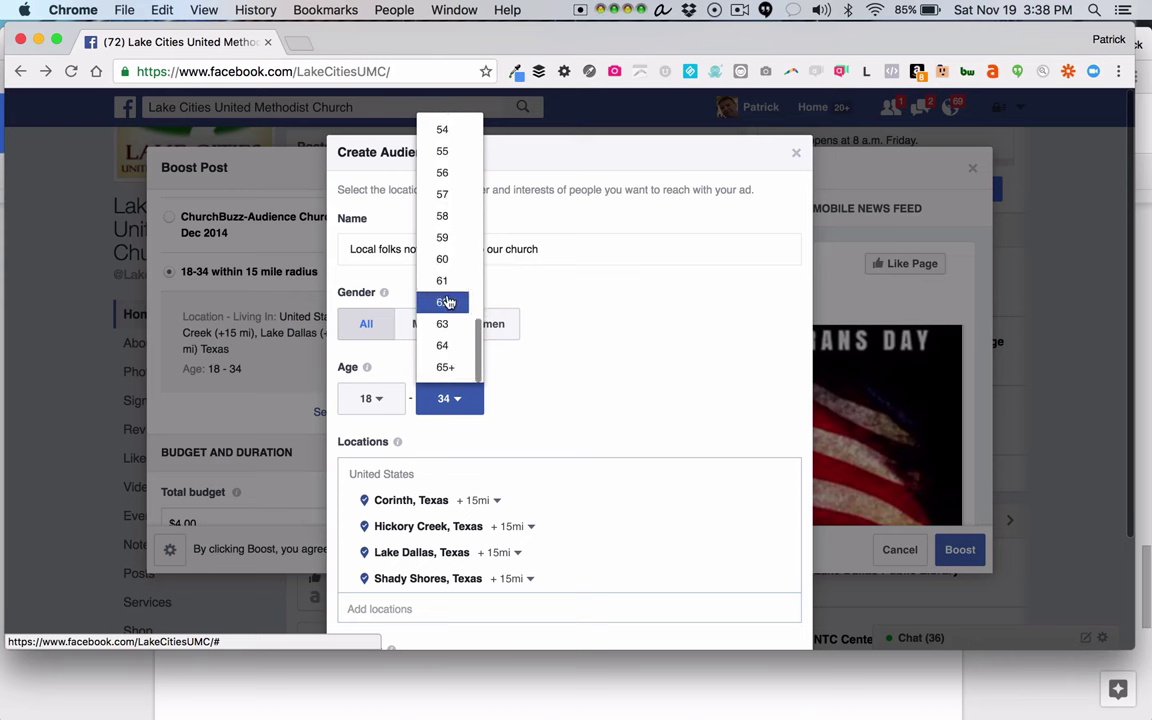
{"action": "left_click", "coordinate": [445, 370]}
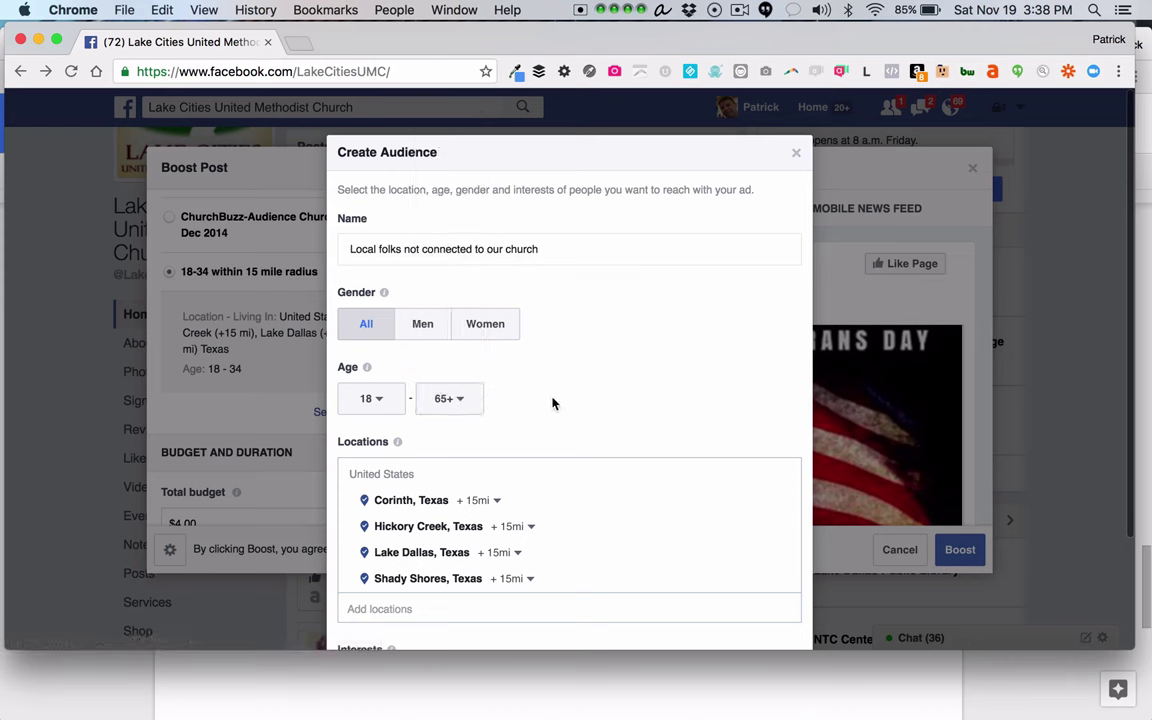
{"action": "scroll", "coordinate": [553, 403], "scroll_direction": "down", "scroll_amount": 3}
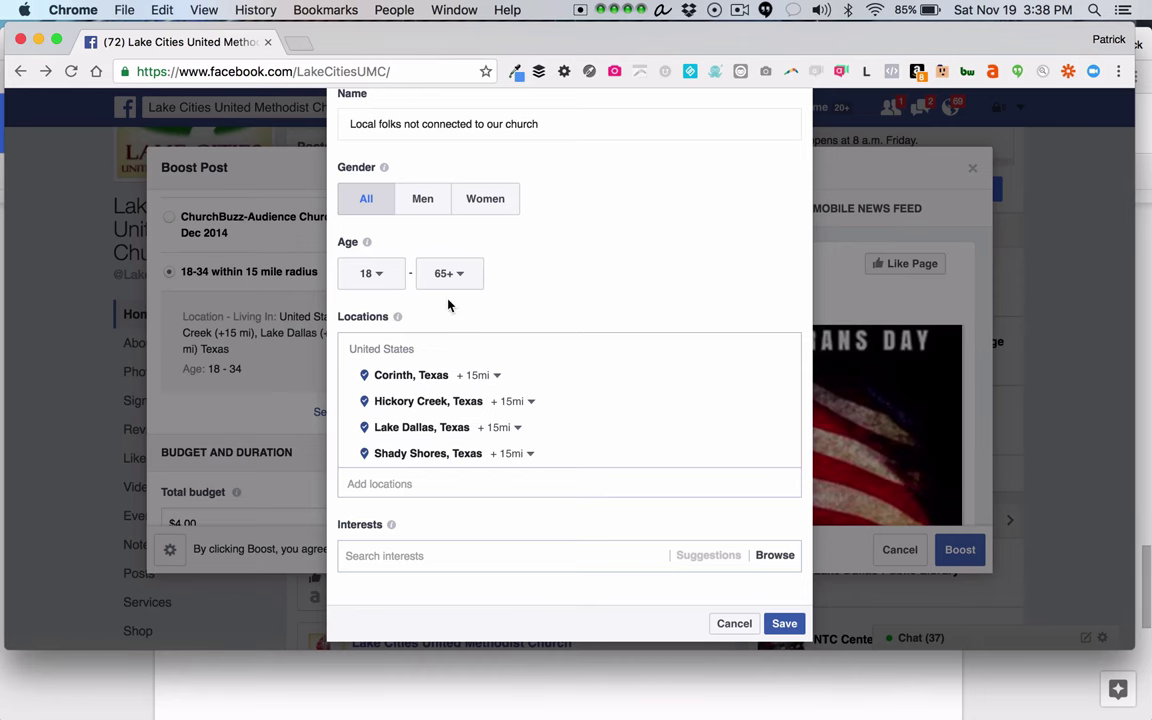
{"action": "scroll", "coordinate": [519, 319], "scroll_direction": "down", "scroll_amount": 1}
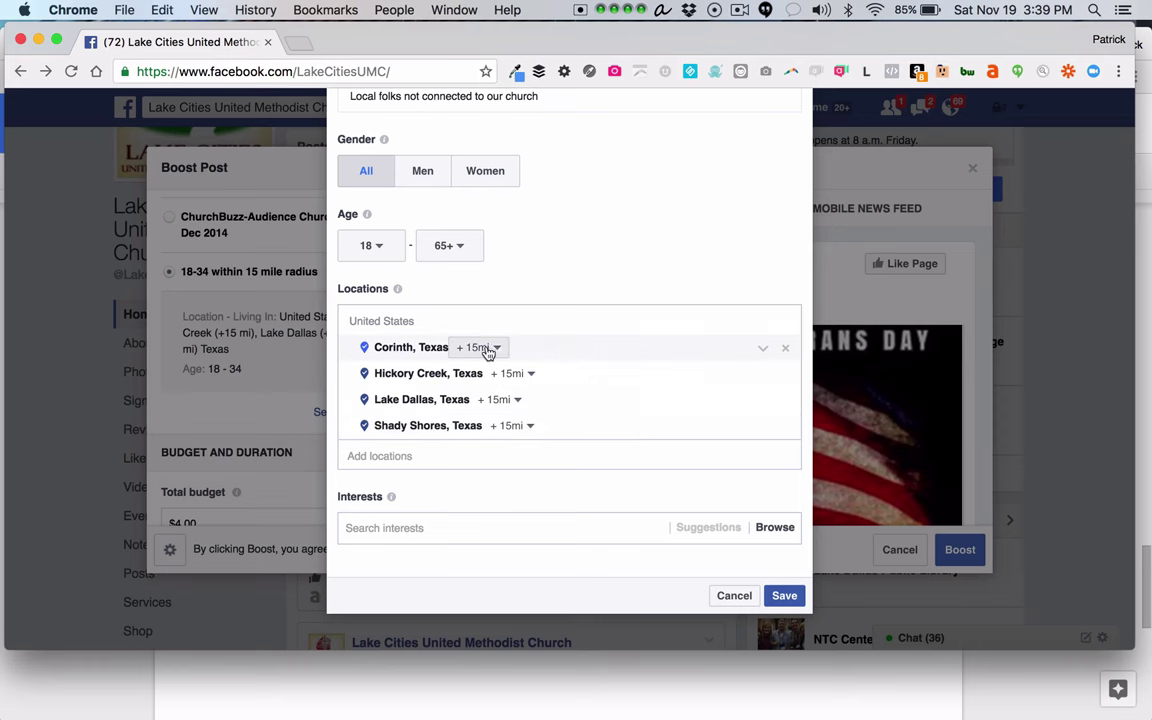
Step: Add 'New York, New York, United States' to the audience locations at a +25mi radius
{"action": "left_click", "coordinate": [413, 455]}
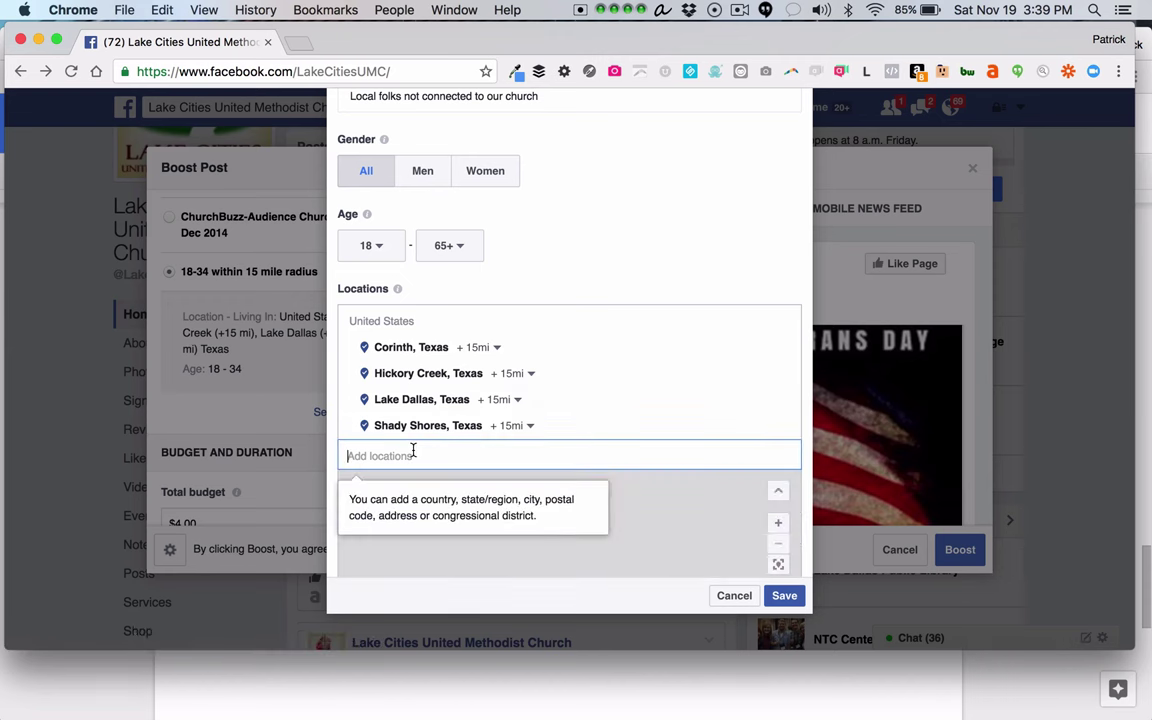
{"action": "type", "text": "new york city"}
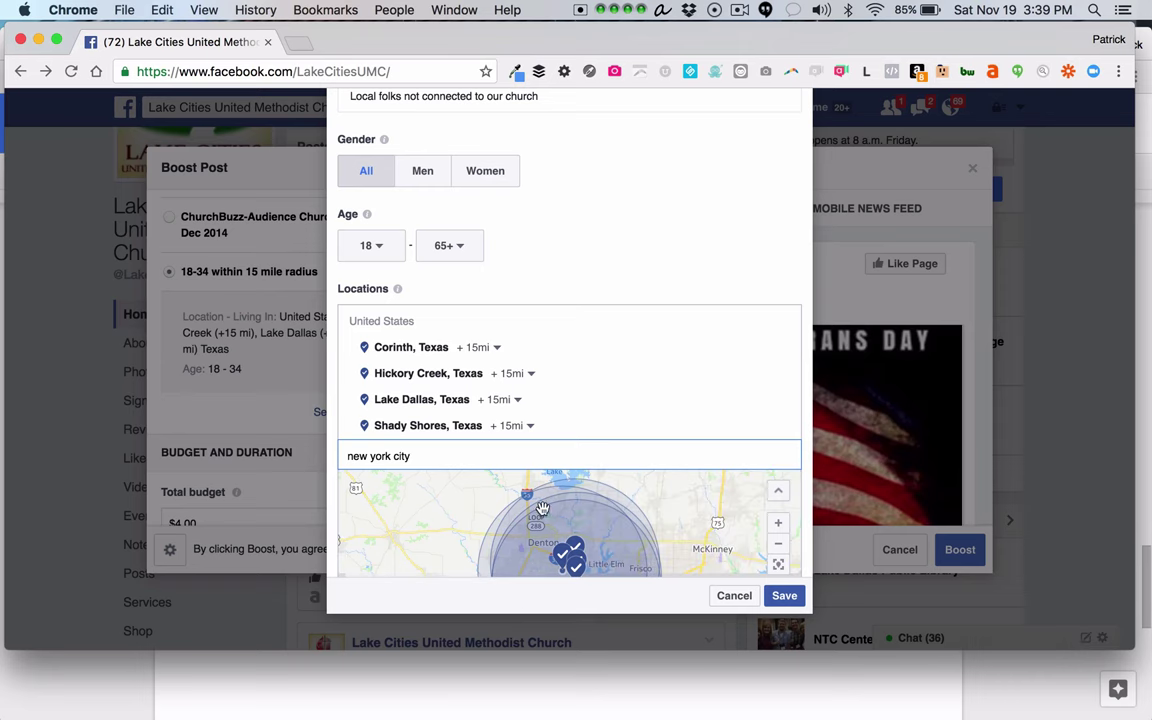
{"action": "type", "text": ", ny"}
{"action": "scroll", "coordinate": [470, 400], "scroll_direction": "down", "scroll_amount": 3}
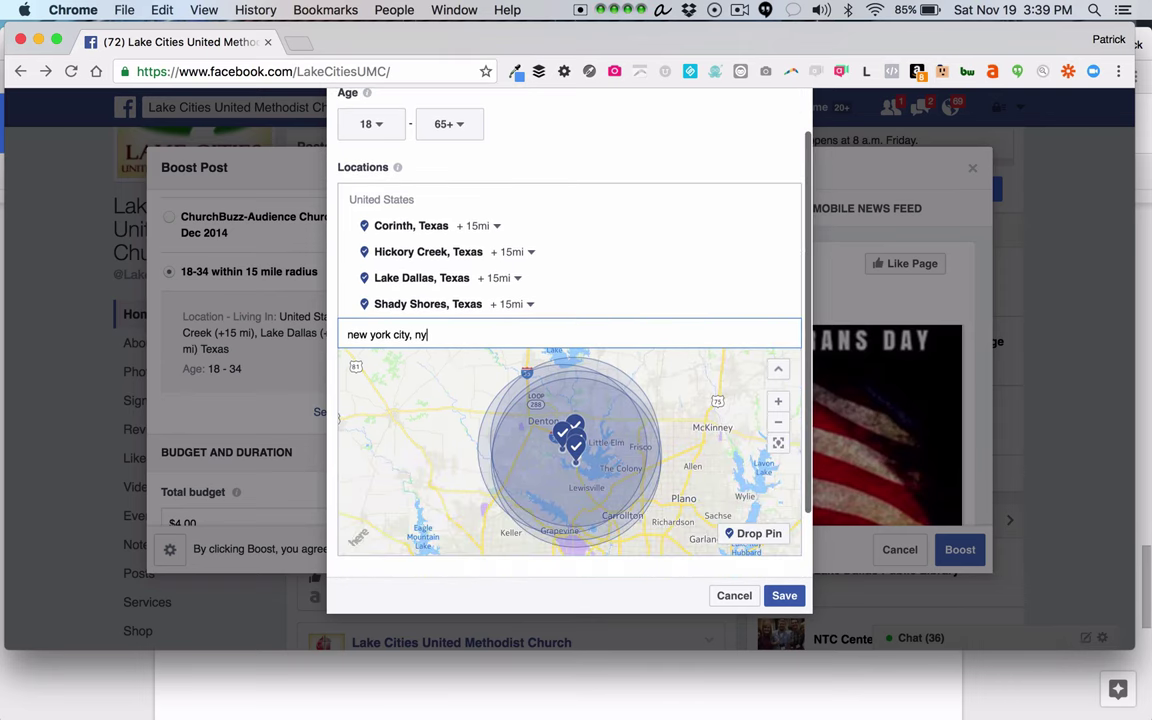
{"action": "triple_click", "coordinate": [463, 340]}
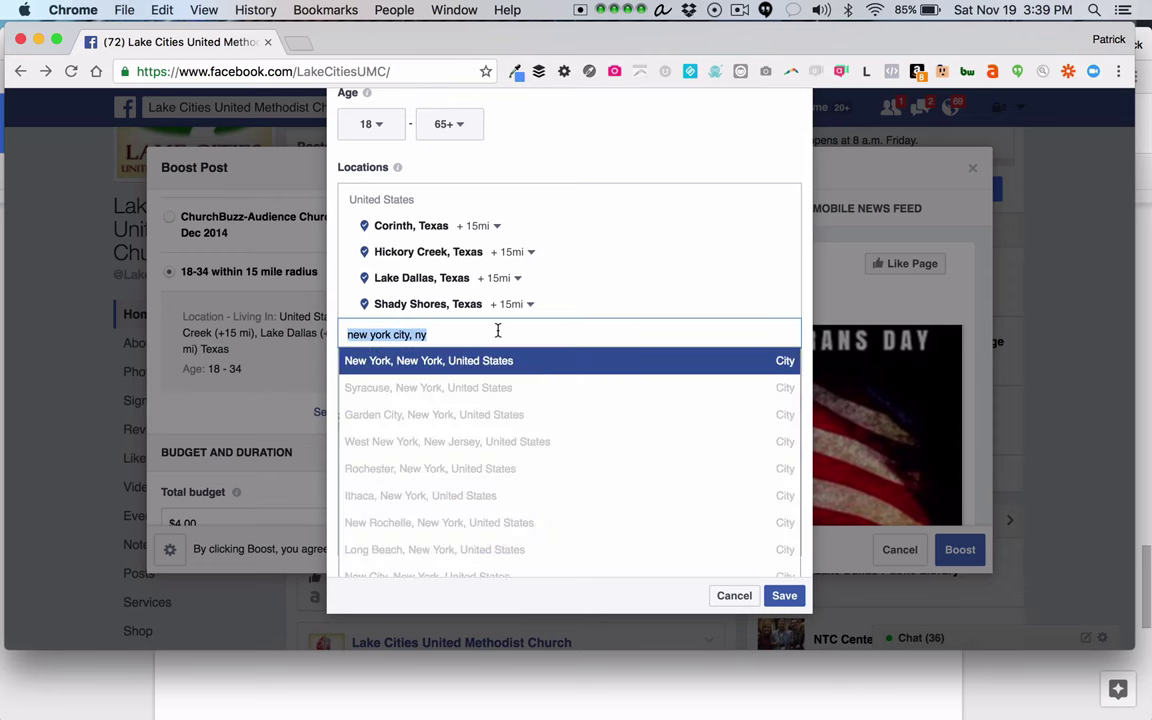
{"action": "left_click", "coordinate": [440, 361]}
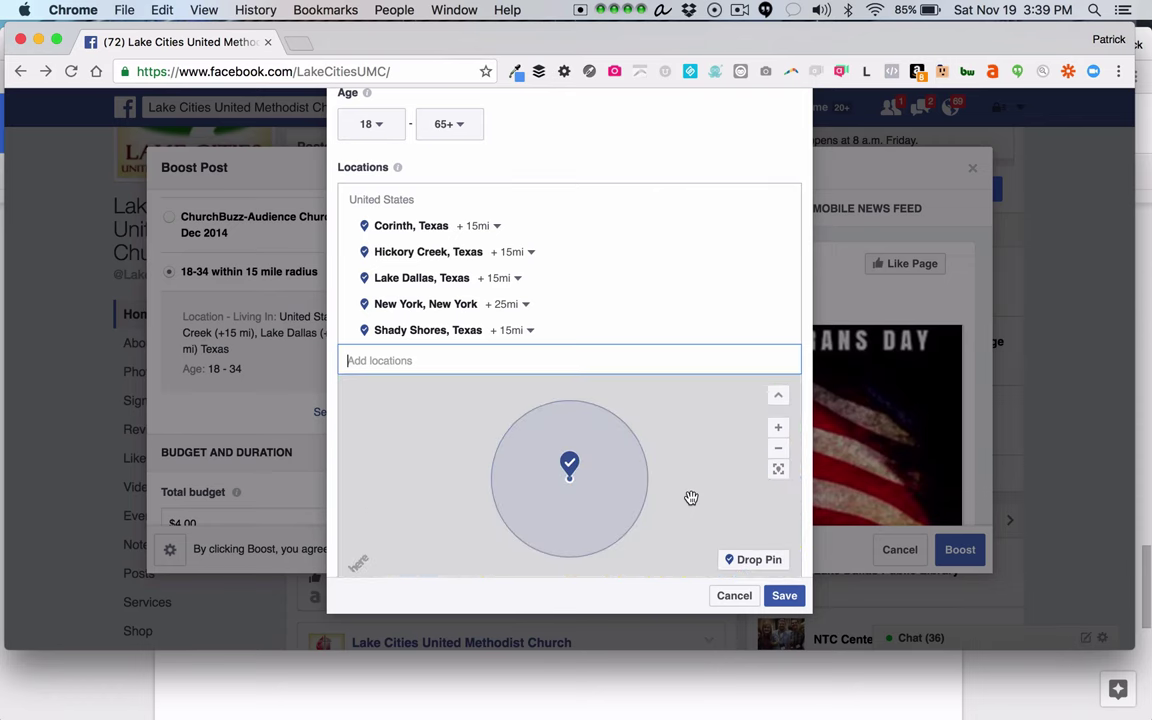
{"action": "scroll", "coordinate": [689, 497], "scroll_direction": "down", "scroll_amount": 3}
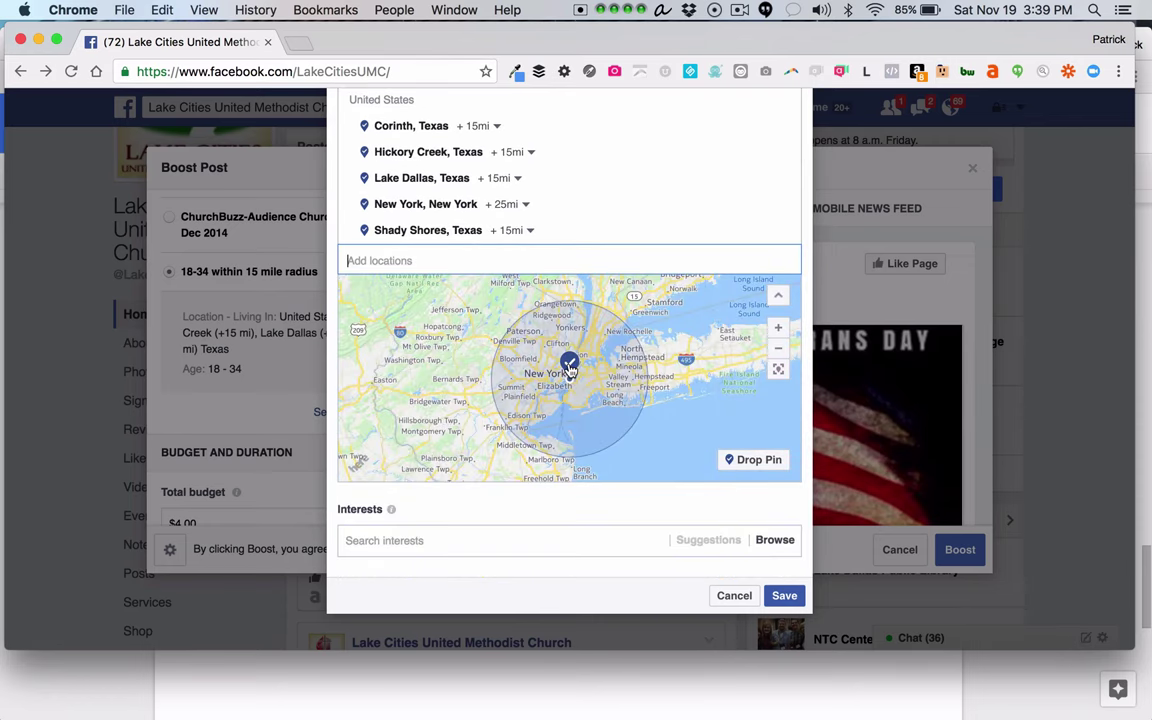
{"action": "left_click", "coordinate": [569, 366]}
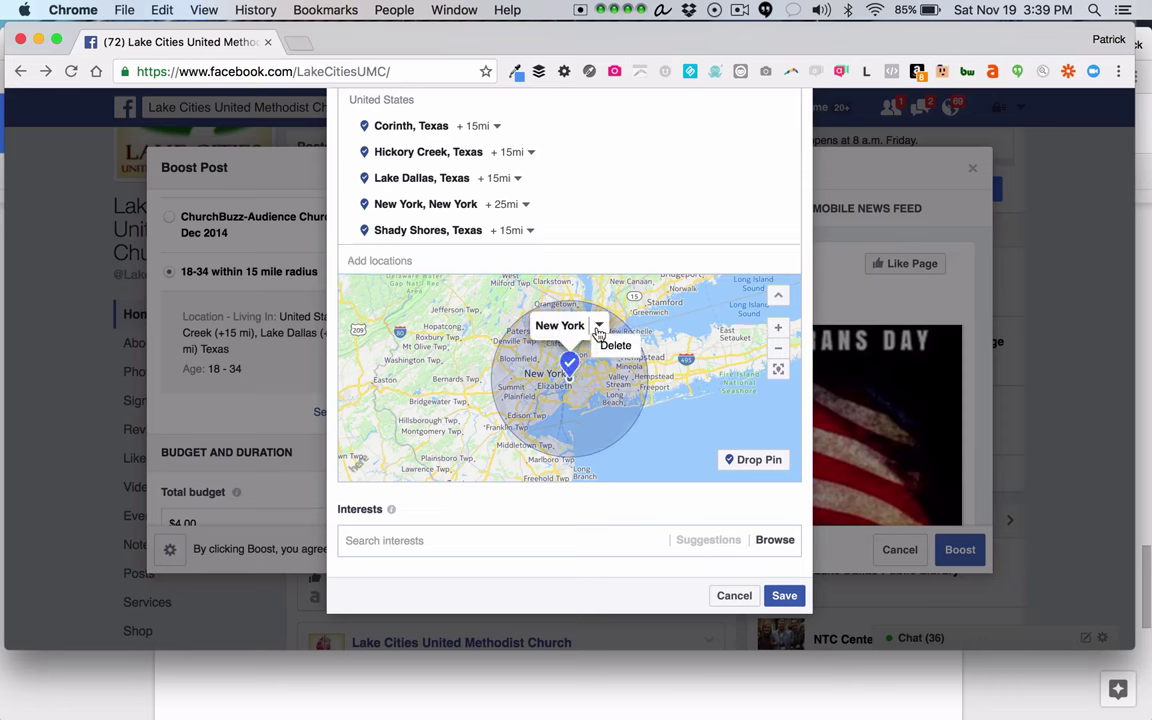
{"action": "left_click", "coordinate": [512, 336]}
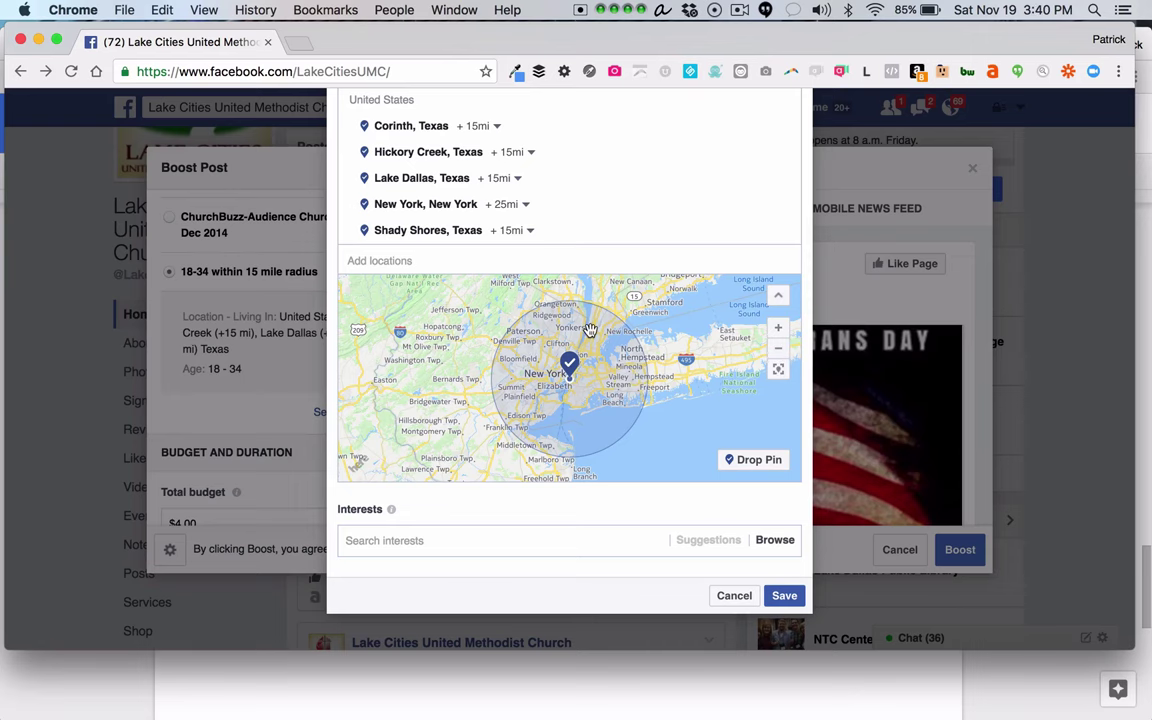
{"action": "scroll", "coordinate": [590, 330], "scroll_direction": "up", "scroll_amount": 2}
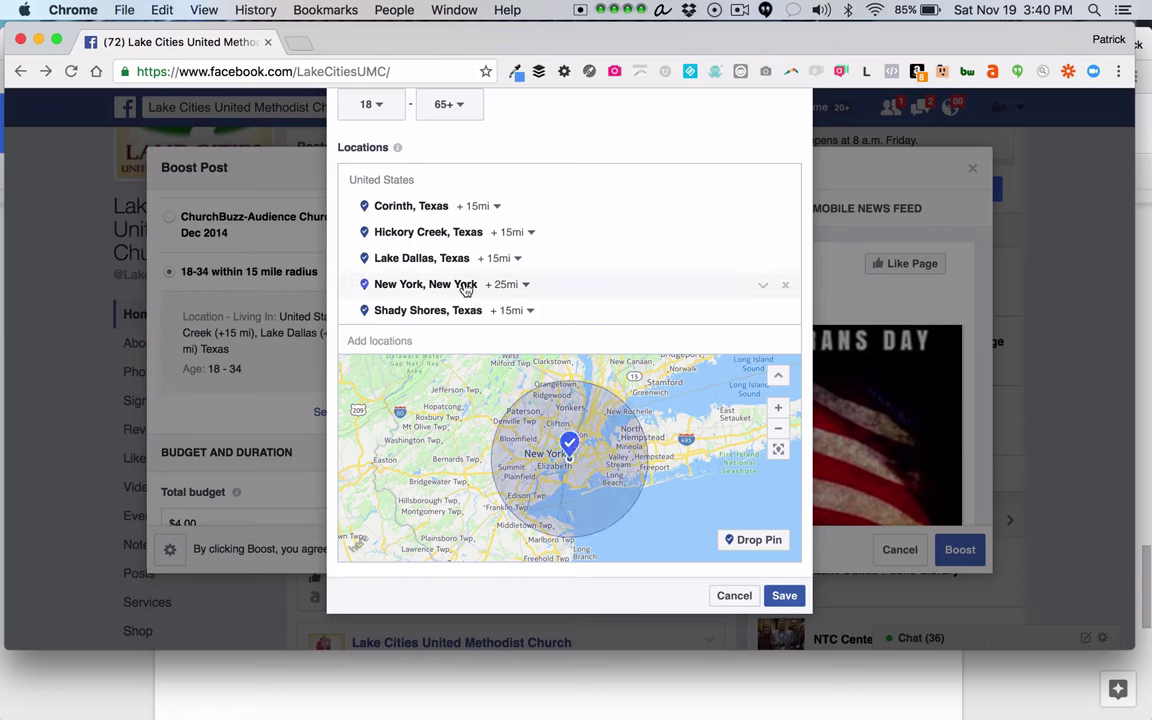
Step: Shrink New York's radius to 10 mi, then delete New York from the locations
{"action": "left_click", "coordinate": [527, 289]}
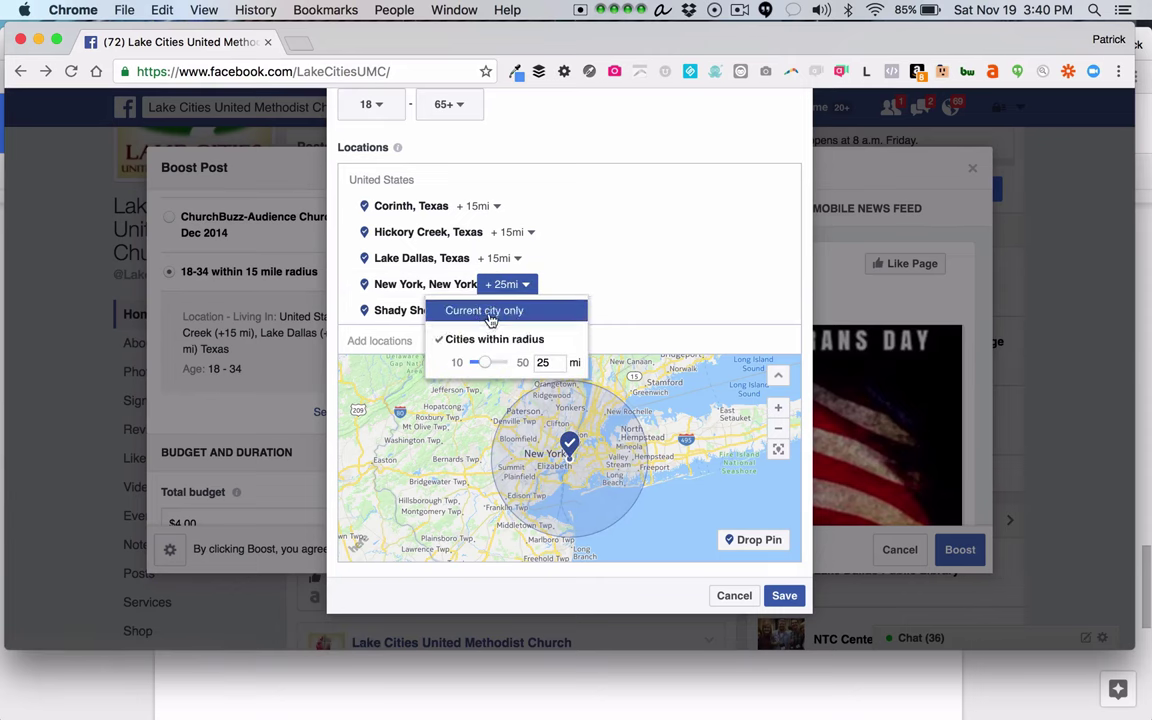
{"action": "left_click_drag", "start_coordinate": [487, 365], "coordinate": [472, 366]}
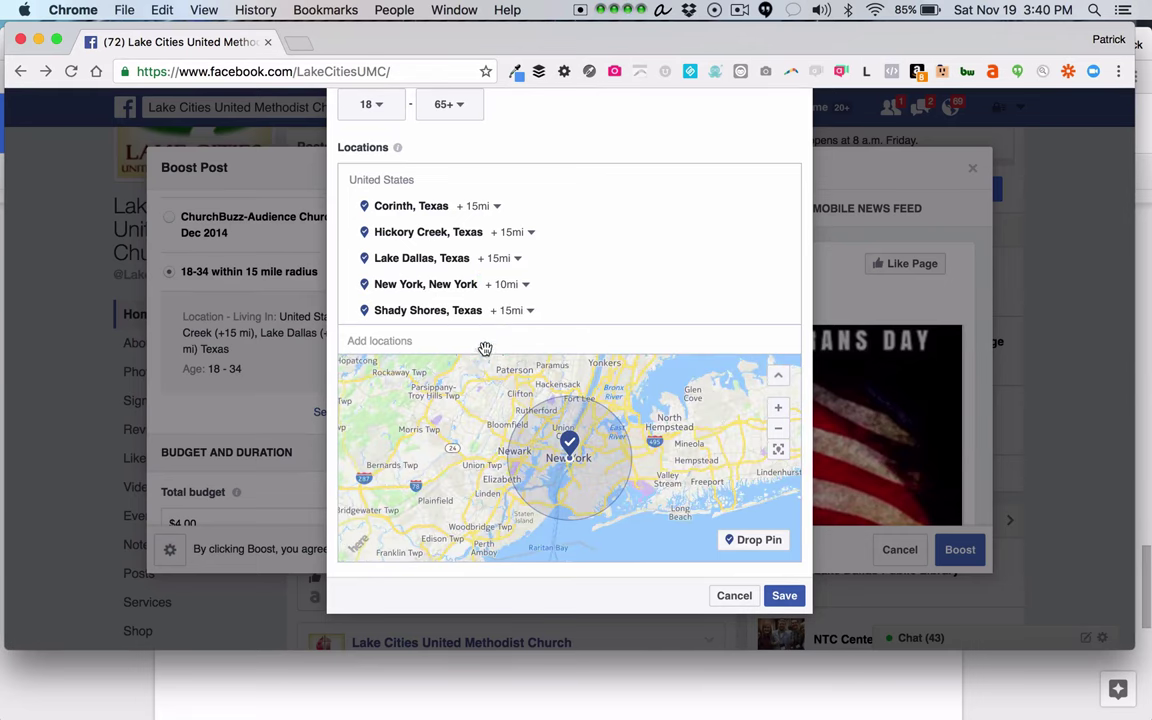
{"action": "left_click", "coordinate": [525, 286]}
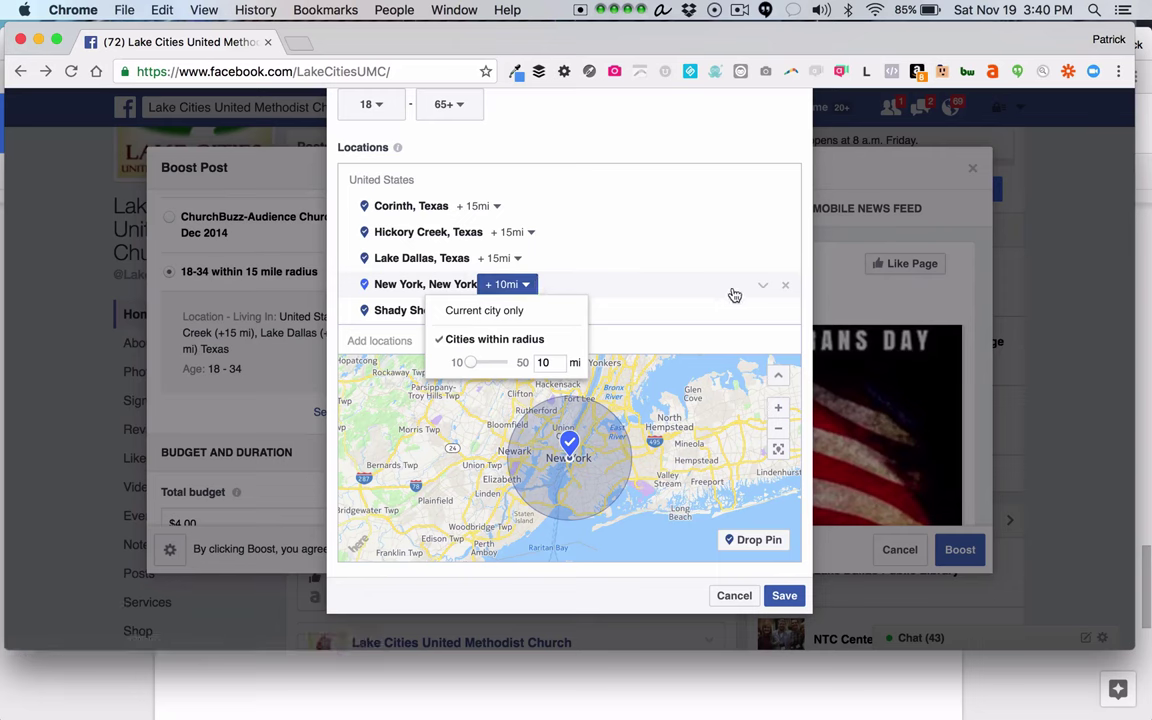
{"action": "left_click", "coordinate": [785, 287]}
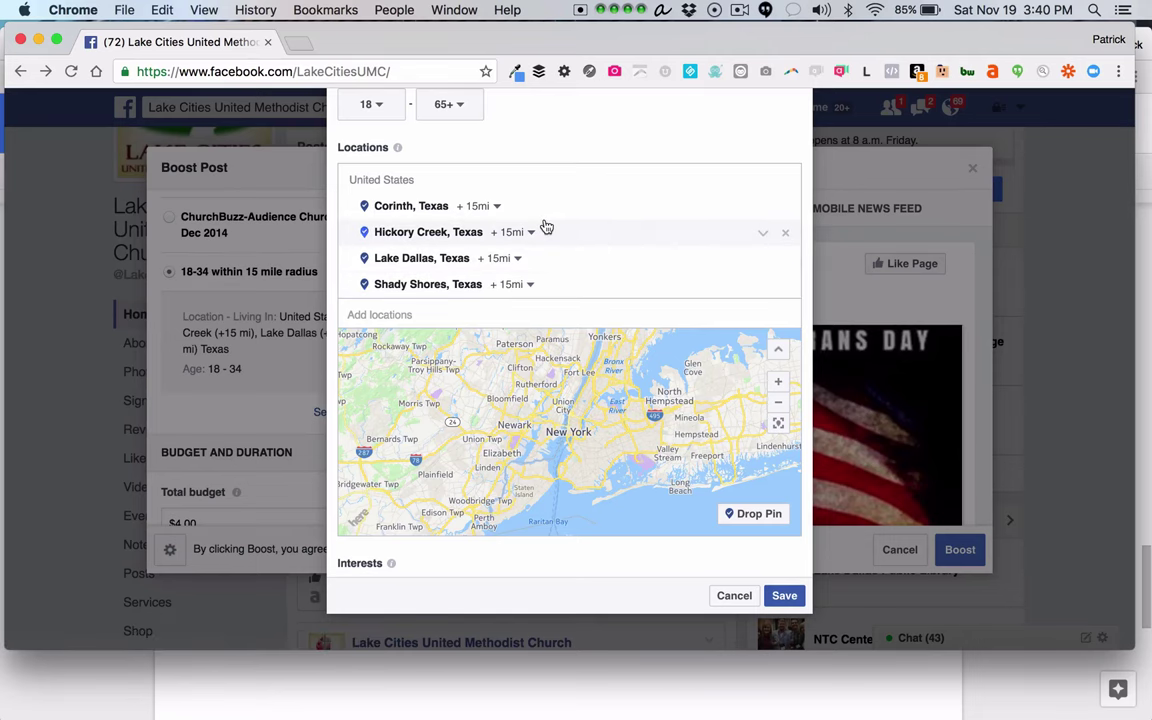
{"action": "scroll", "coordinate": [522, 257], "scroll_direction": "down", "scroll_amount": 2}
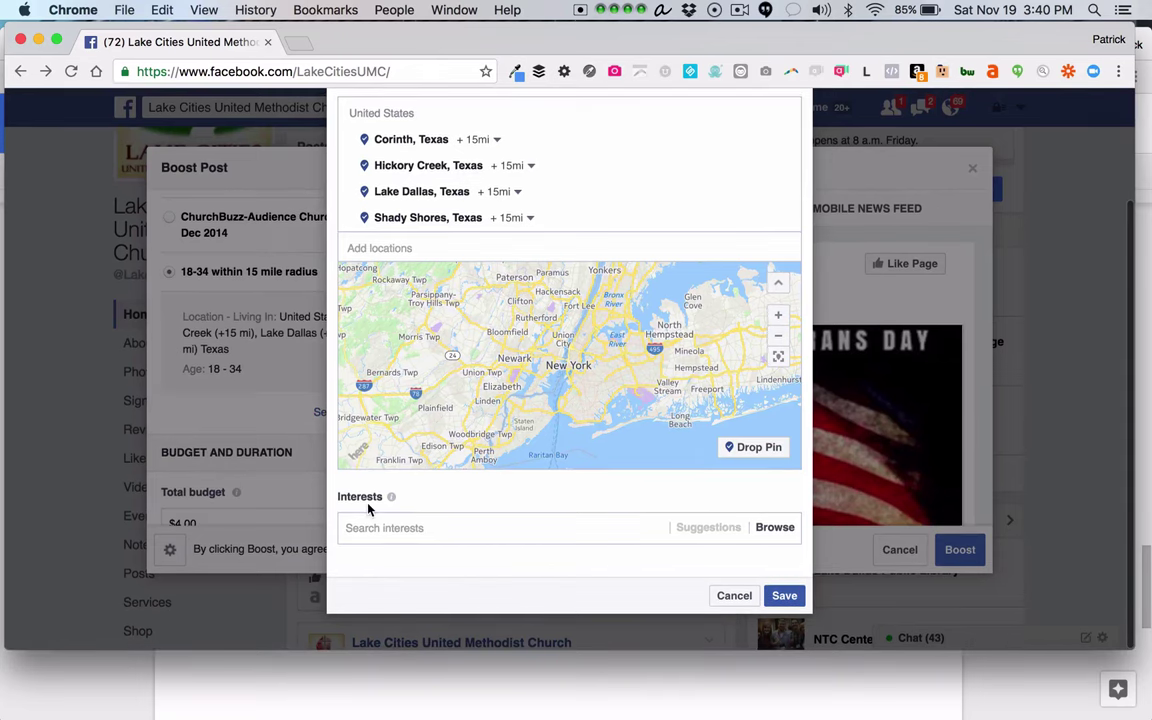
{"action": "mouse_move", "coordinate": [375, 503]}
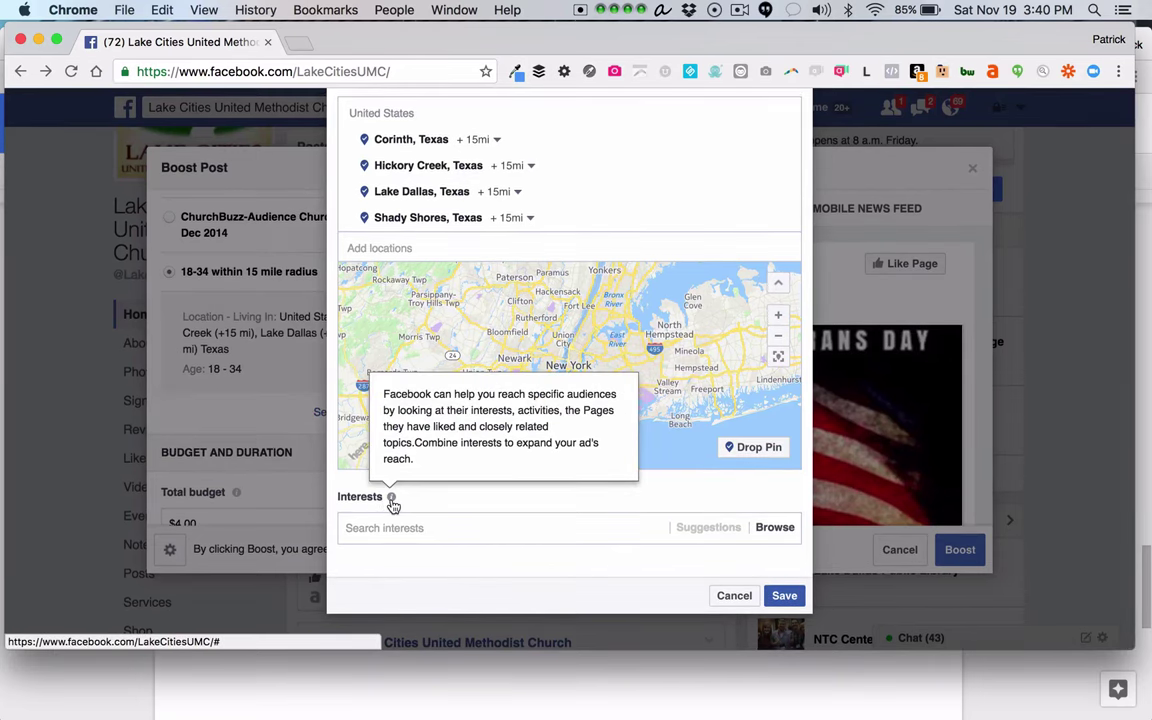
Step: Search interests for 'Ch', add Christmas, then remove the Christmas interest again
{"action": "left_click", "coordinate": [391, 528]}
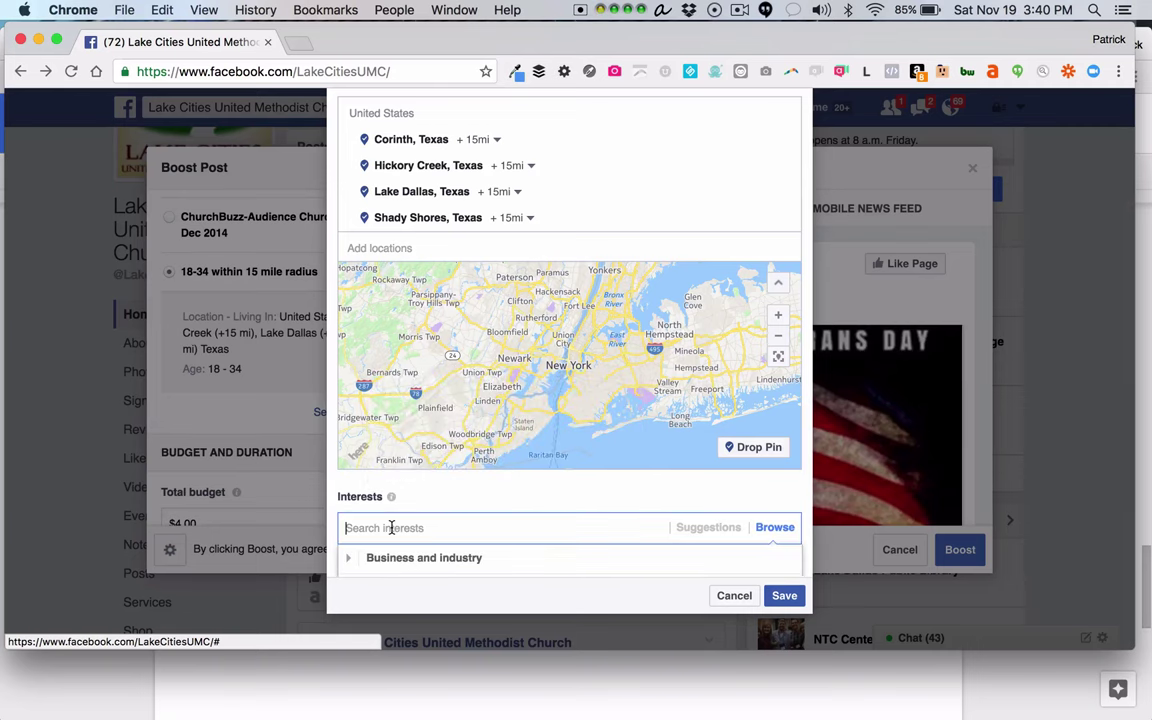
{"action": "type", "text": "Christmas"}
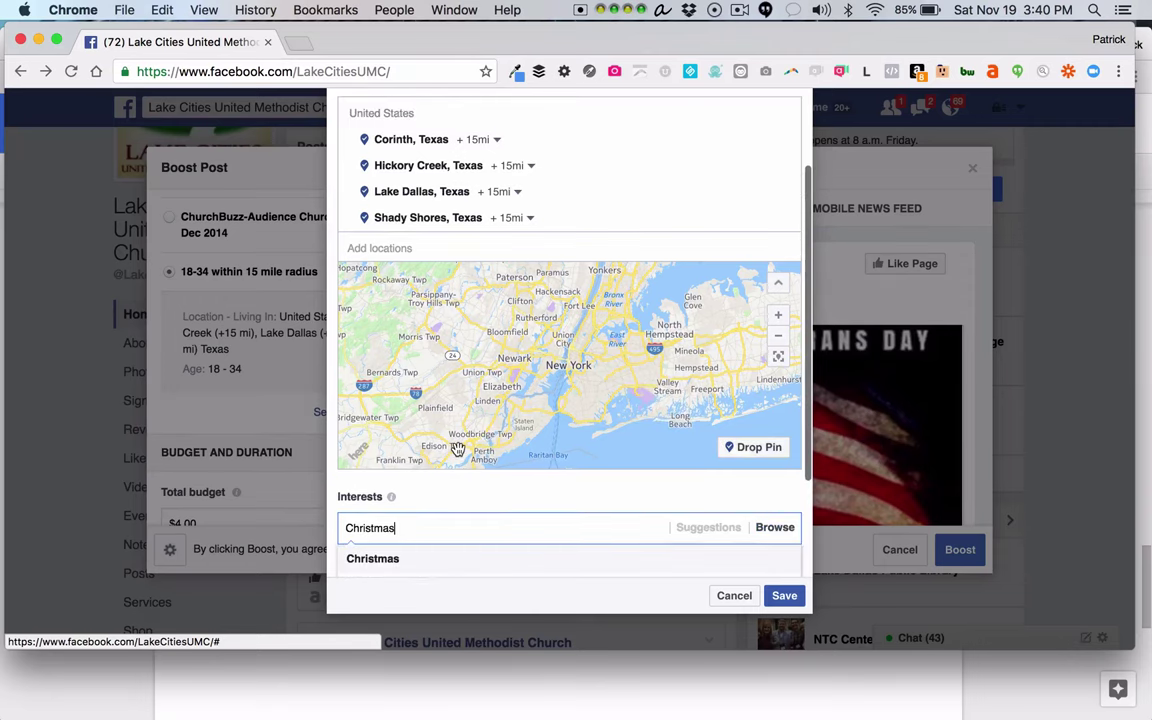
{"action": "scroll", "coordinate": [456, 449], "scroll_direction": "down", "scroll_amount": 3}
{"action": "scroll", "coordinate": [457, 445], "scroll_direction": "up", "scroll_amount": 2}
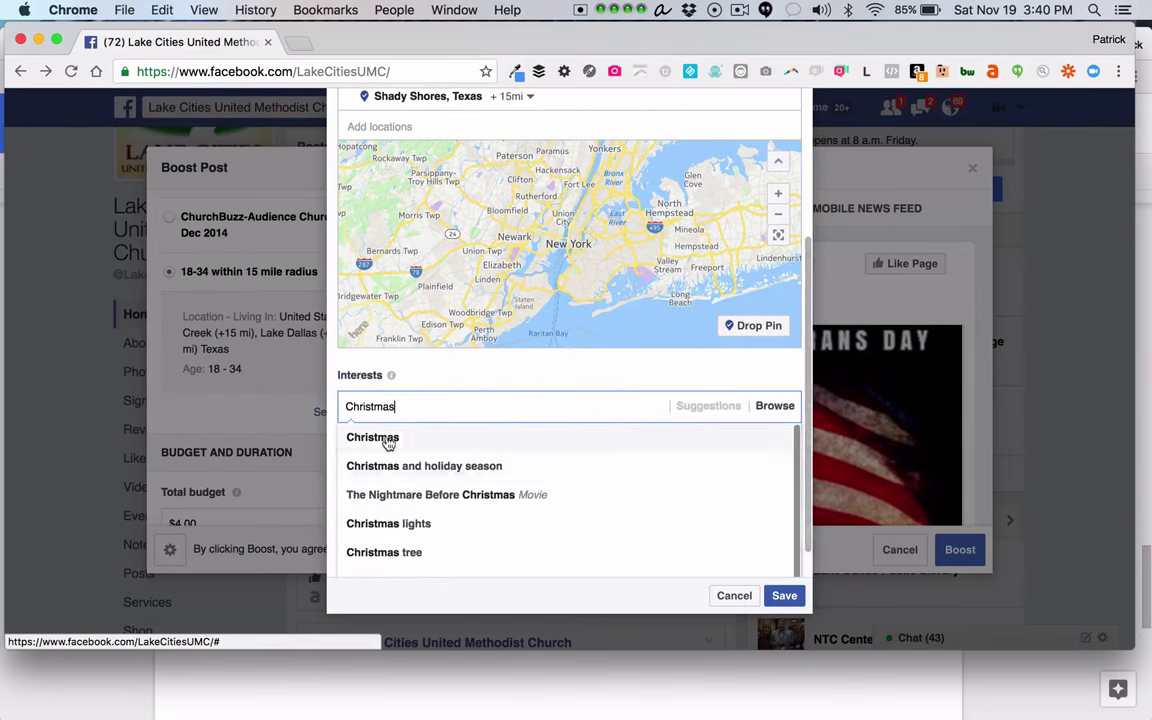
{"action": "scroll", "coordinate": [432, 373], "scroll_direction": "down", "scroll_amount": 1}
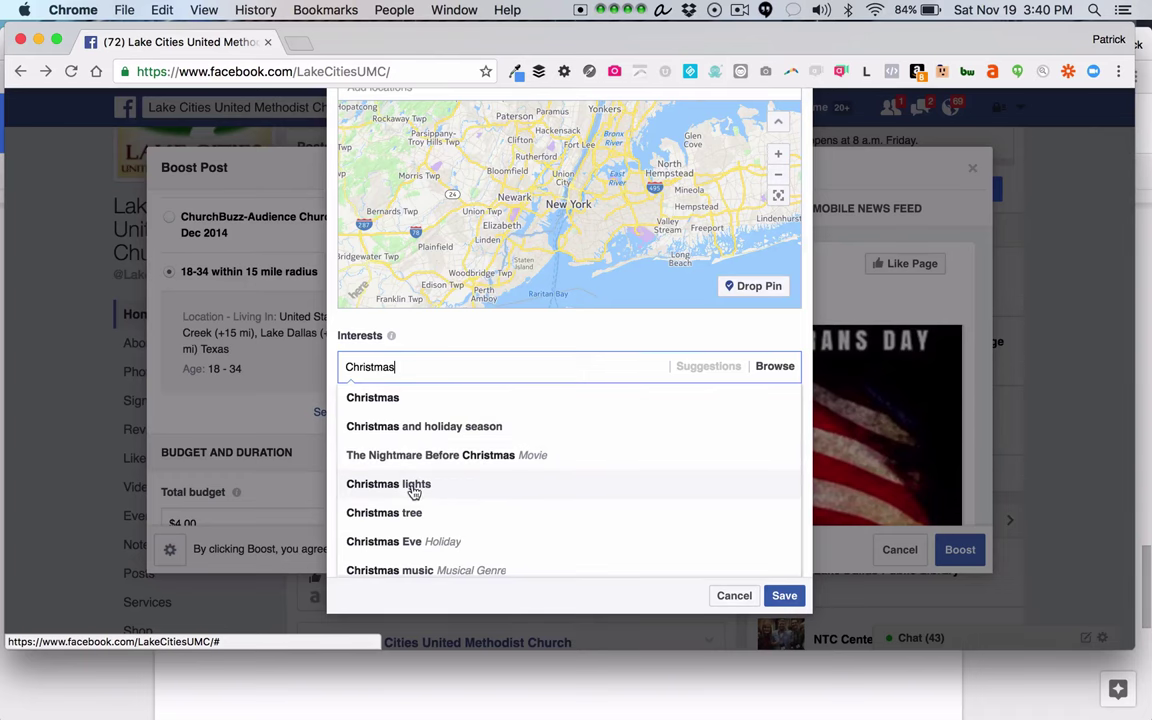
{"action": "scroll", "coordinate": [477, 543], "scroll_direction": "down", "scroll_amount": 1}
{"action": "scroll", "coordinate": [477, 543], "scroll_direction": "down", "scroll_amount": 1}
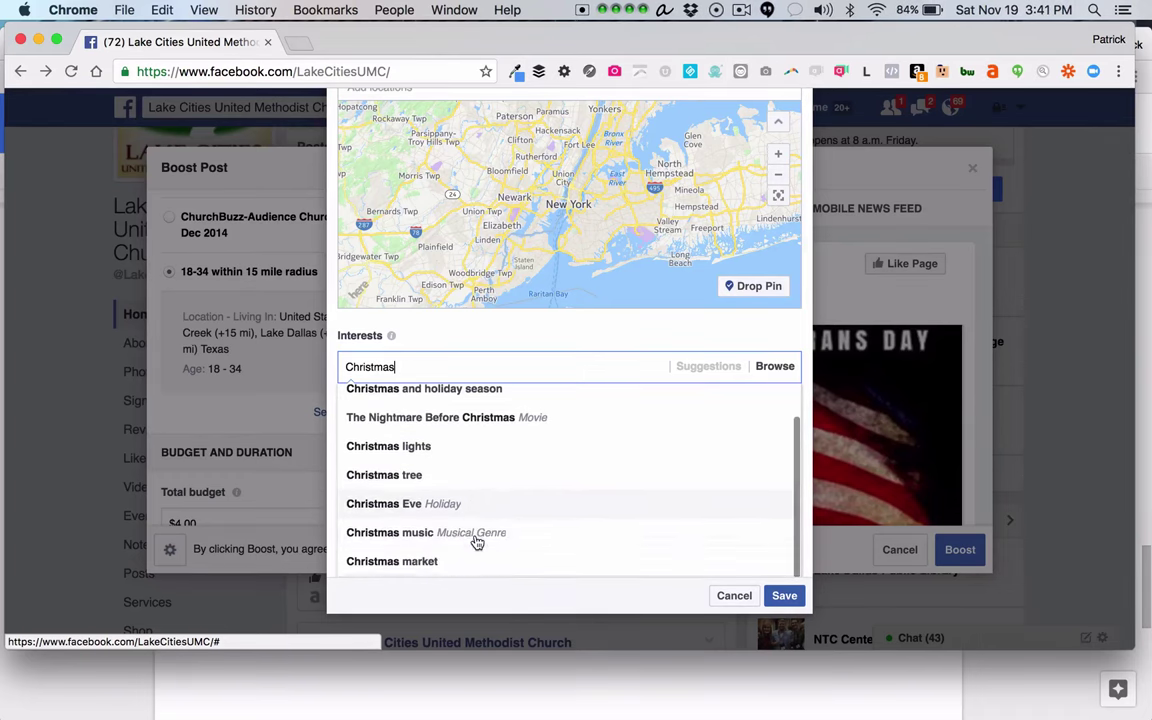
{"action": "scroll", "coordinate": [477, 541], "scroll_direction": "up", "scroll_amount": 2}
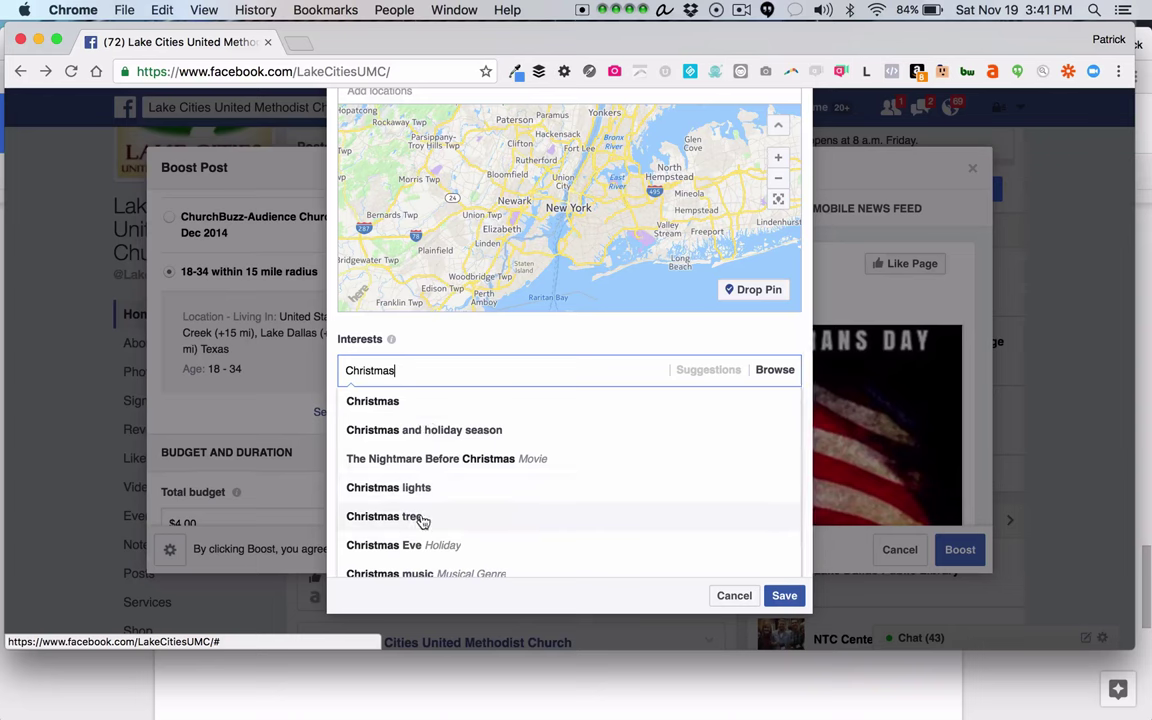
{"action": "left_click", "coordinate": [410, 403]}
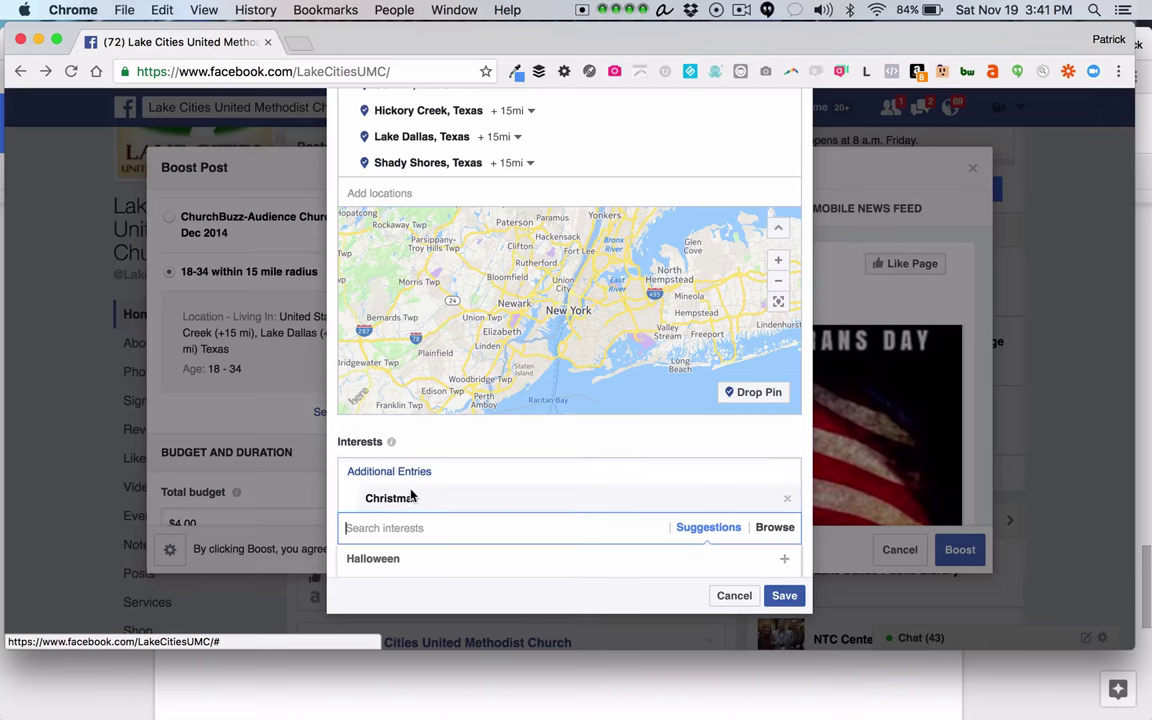
{"action": "left_click", "coordinate": [787, 500]}
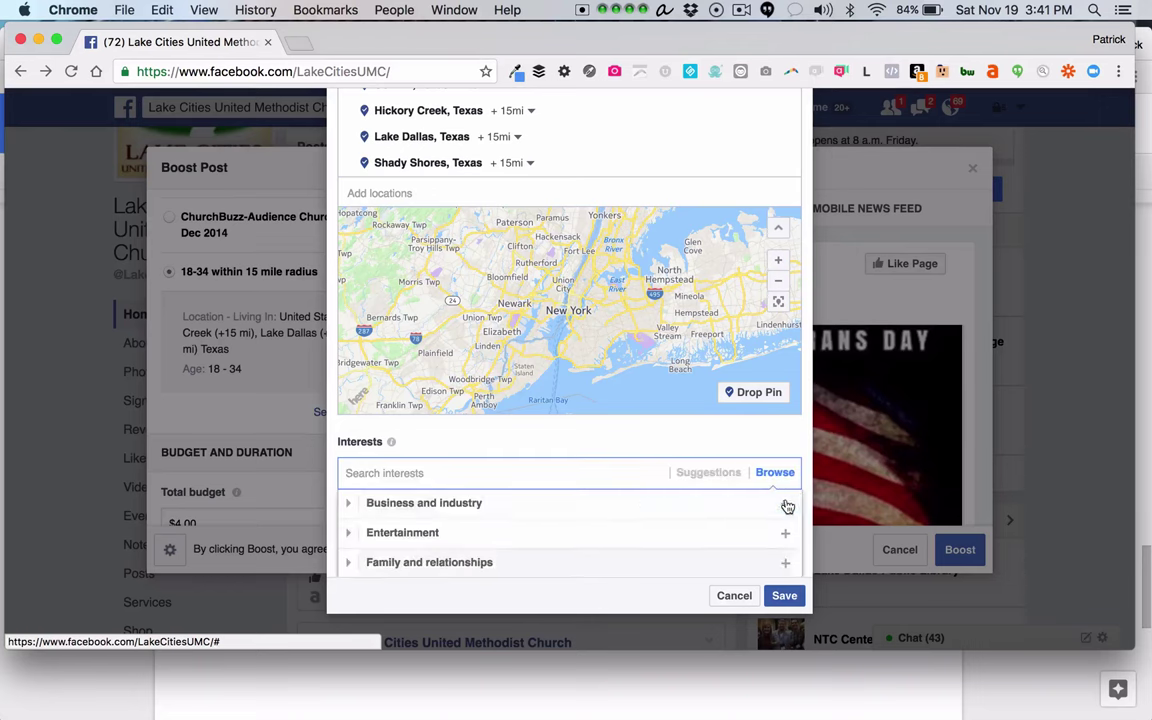
Step: Close the interest categories list and save the new local audience, back in Boost Post
{"action": "left_click", "coordinate": [545, 443]}
{"action": "left_click", "coordinate": [785, 596]}
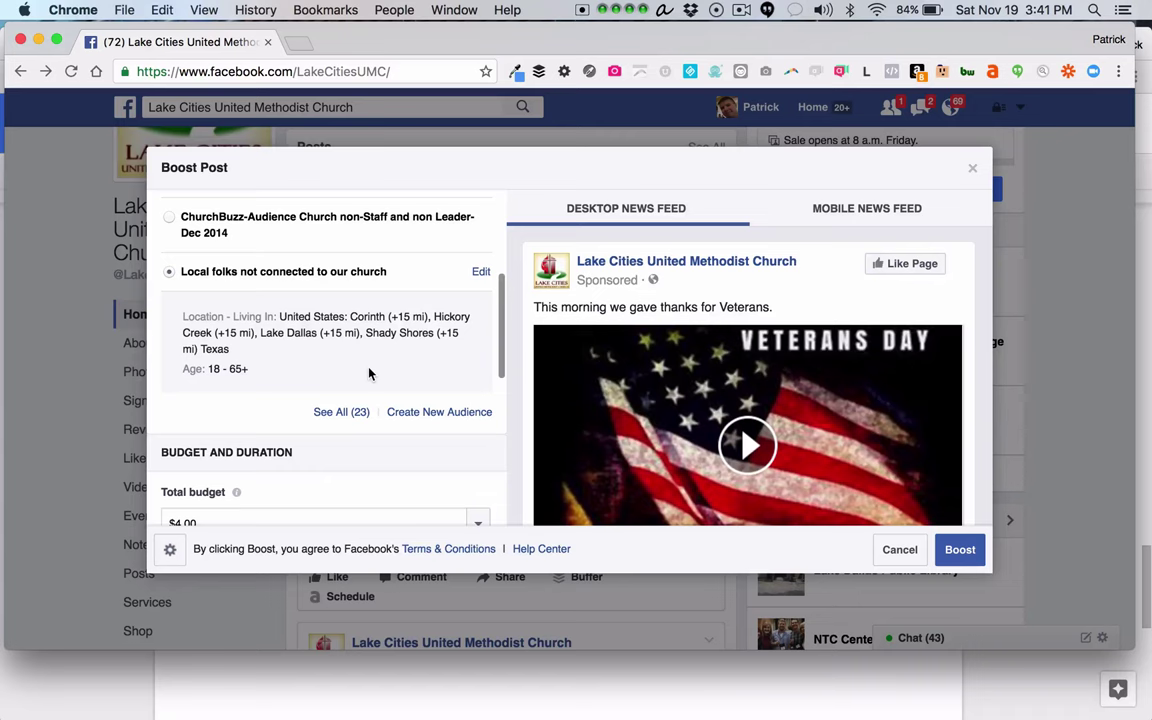
{"action": "scroll", "coordinate": [369, 374], "scroll_direction": "down", "scroll_amount": 5}
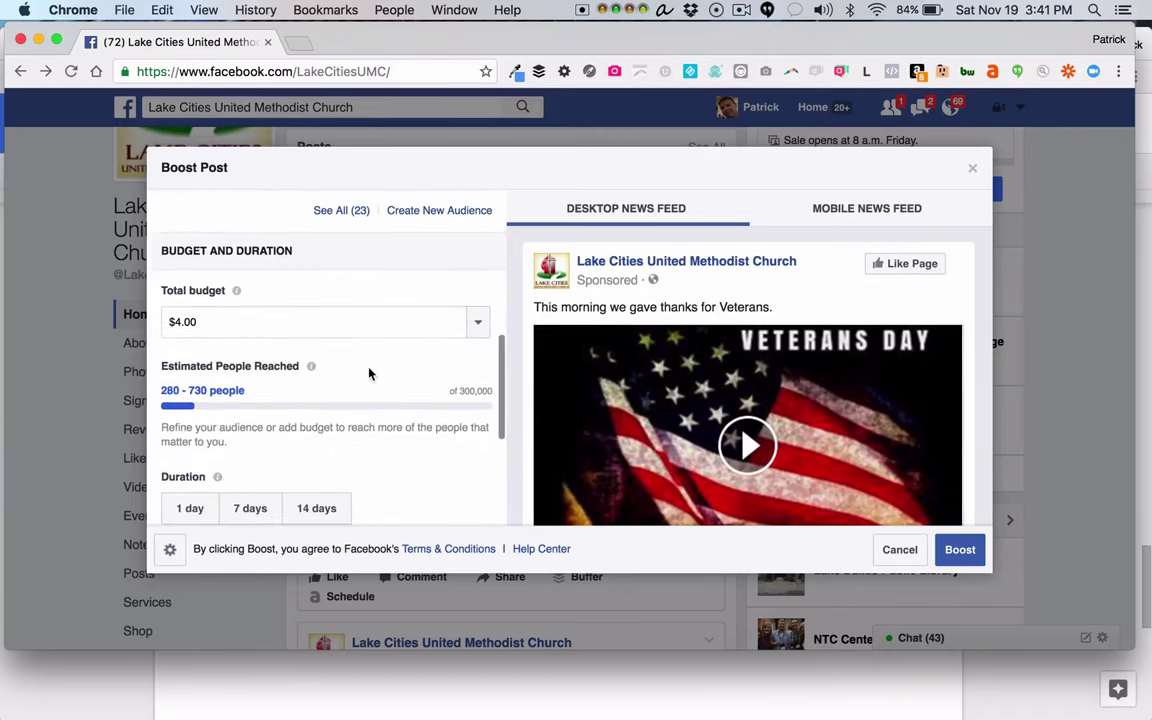
Step: Enter $1 as the total budget, then replace it with $2
{"action": "mouse_move", "coordinate": [237, 298]}
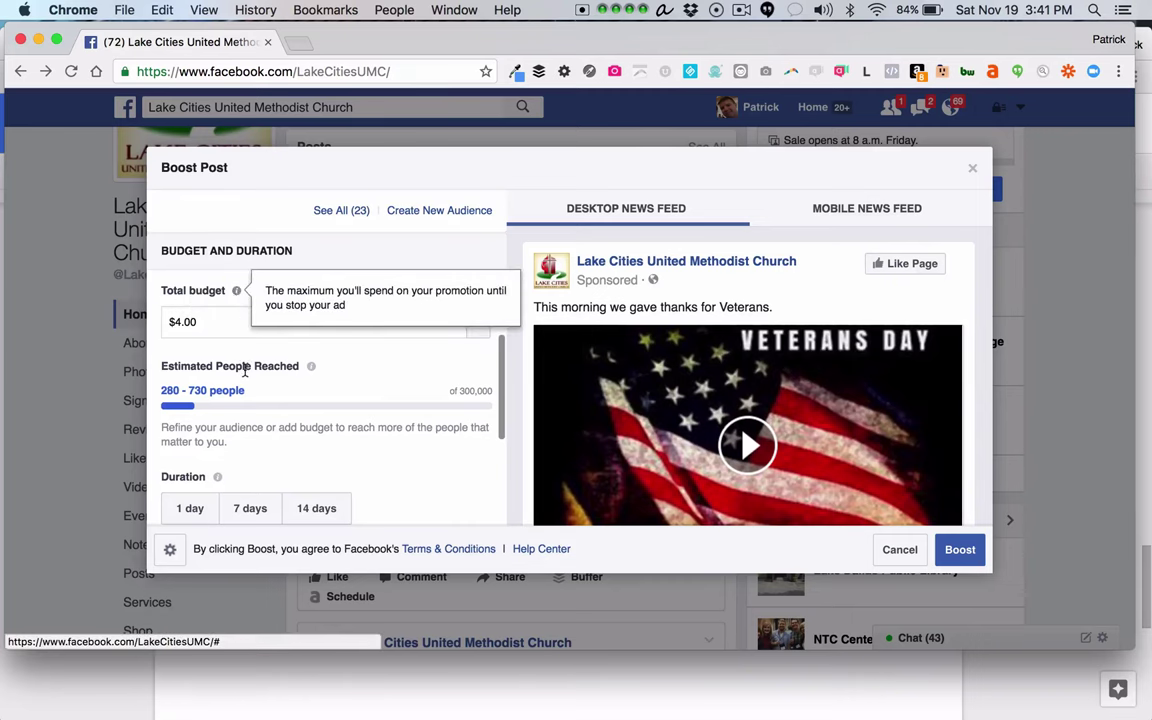
{"action": "mouse_move", "coordinate": [311, 370]}
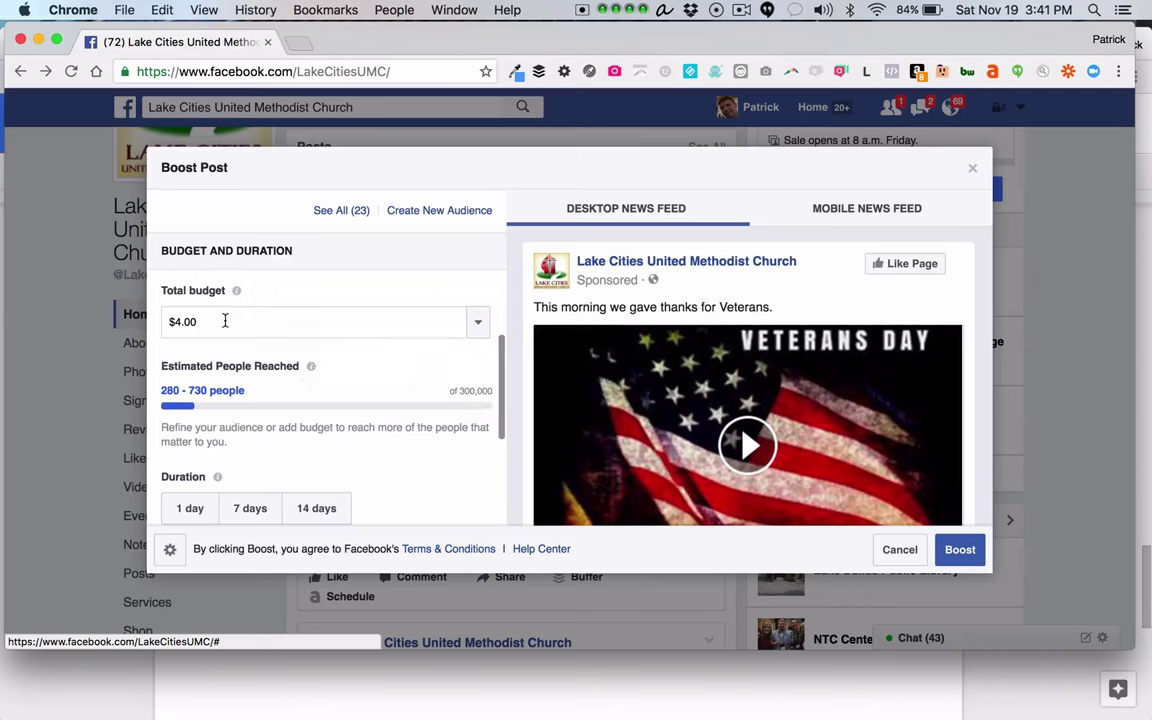
{"action": "left_click", "coordinate": [479, 323]}
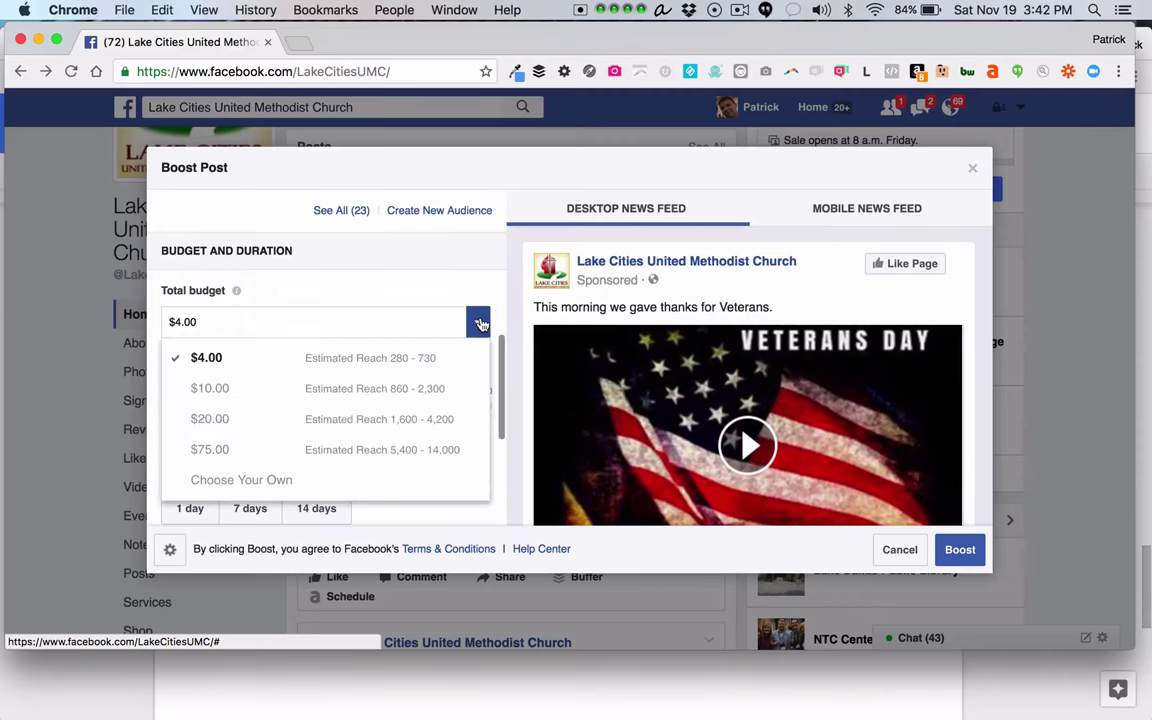
{"action": "left_click", "coordinate": [325, 333]}
{"action": "key", "text": "super+a"}
{"action": "type", "text": "$1"}
{"action": "key", "text": "Tab"}
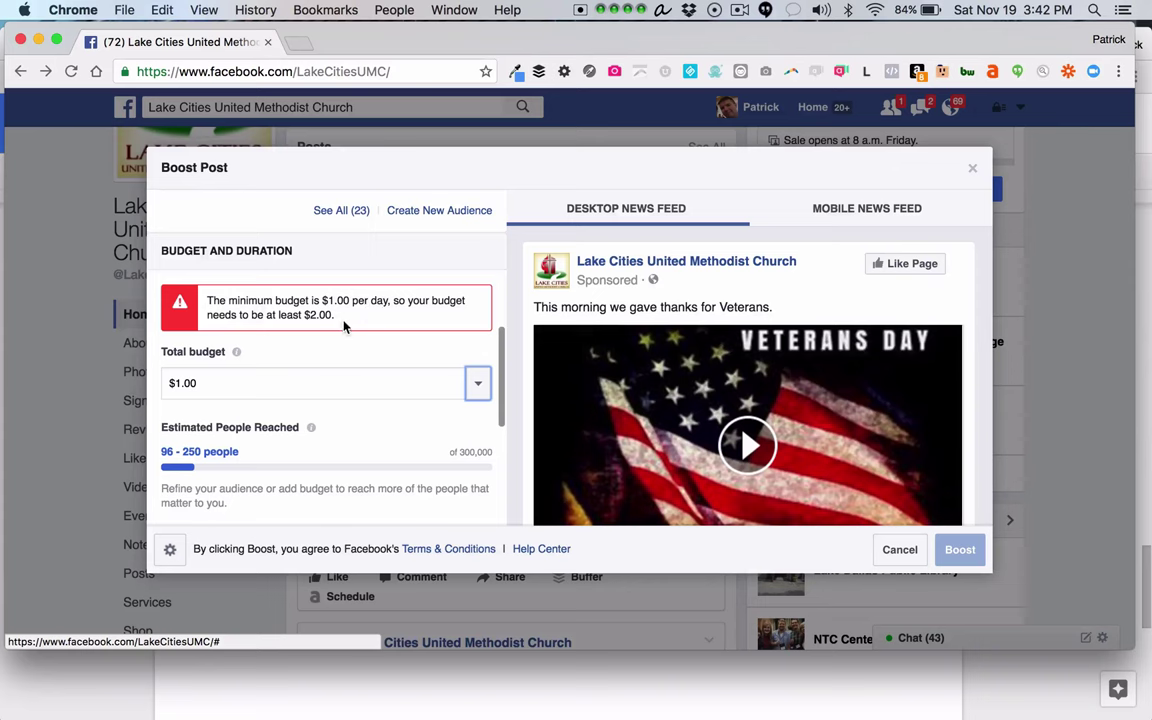
{"action": "left_click", "coordinate": [198, 385]}
{"action": "left_click_drag", "start_coordinate": [198, 384], "coordinate": [165, 384]}
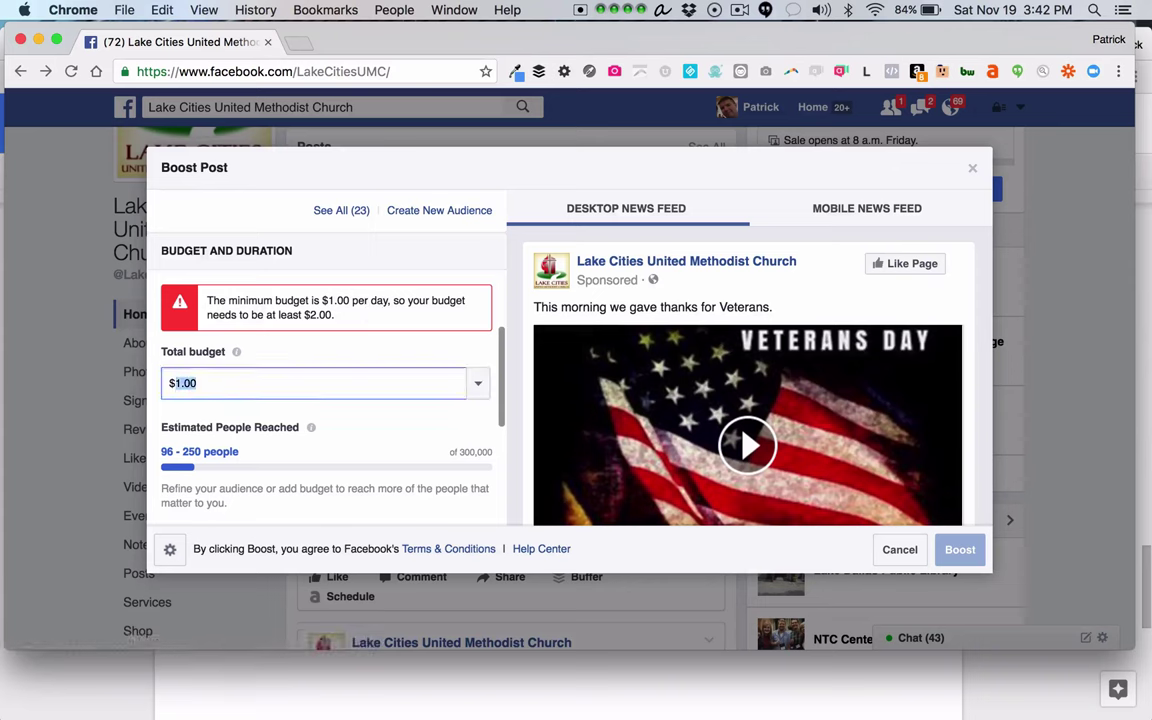
{"action": "type", "text": "2"}
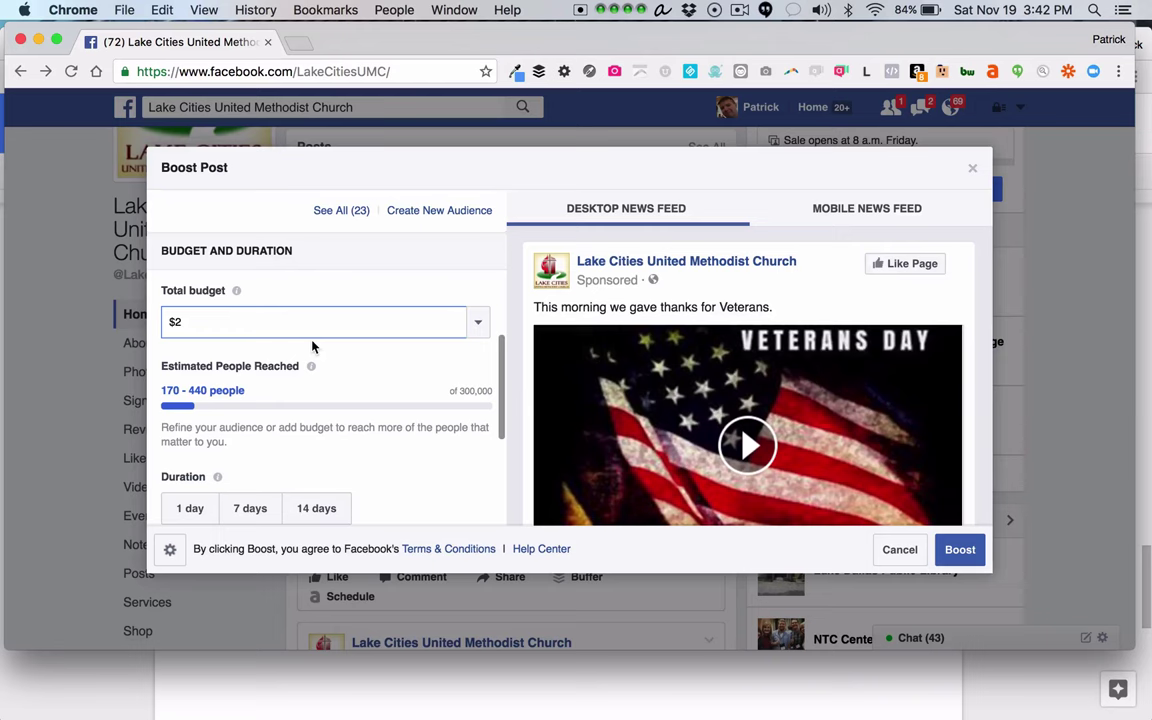
Step: Choose a 14-day duration and change the total budget to $5
{"action": "scroll", "coordinate": [378, 455], "scroll_direction": "down", "scroll_amount": 2}
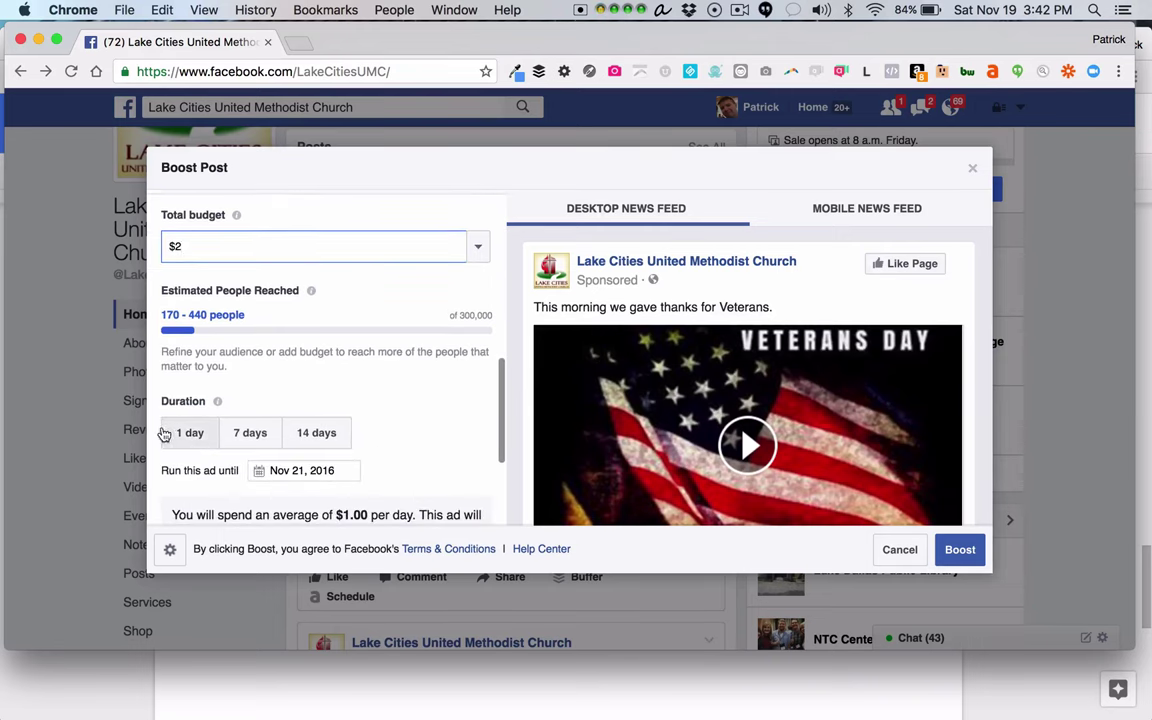
{"action": "left_click", "coordinate": [319, 440]}
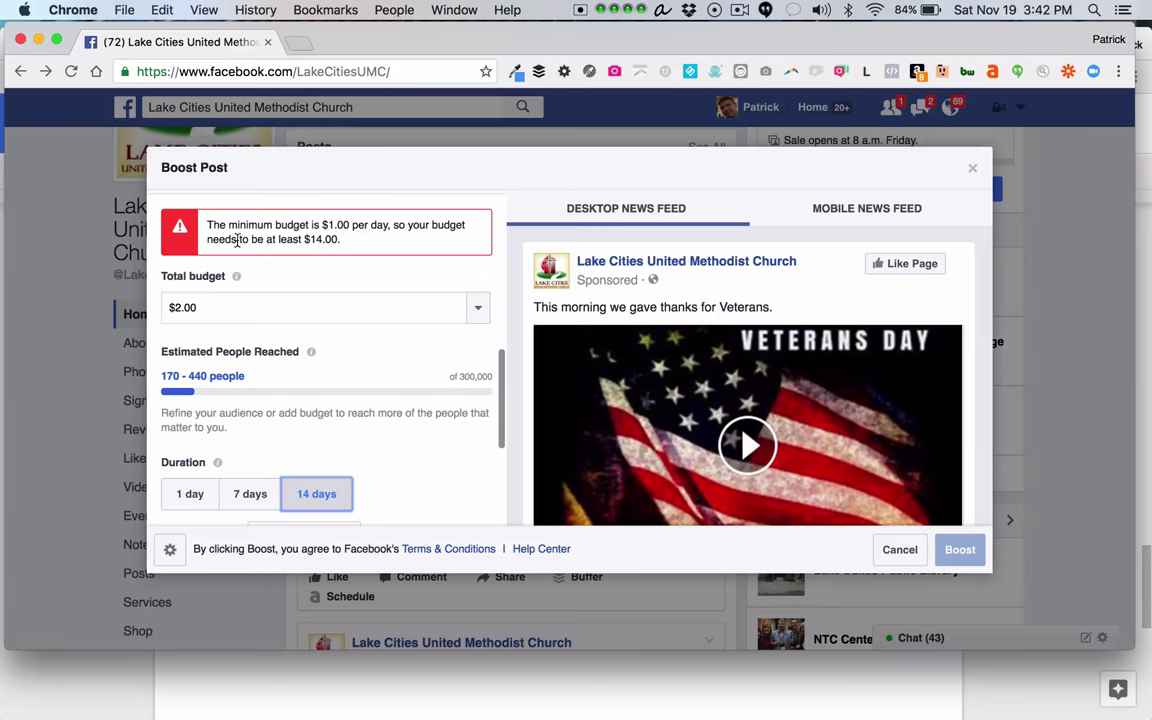
{"action": "left_click", "coordinate": [217, 318]}
{"action": "key", "text": "BackSpace"}
{"action": "key", "text": "BackSpace"}
{"action": "key", "text": "BackSpace"}
{"action": "key", "text": "BackSpace"}
{"action": "type", "text": "5"}
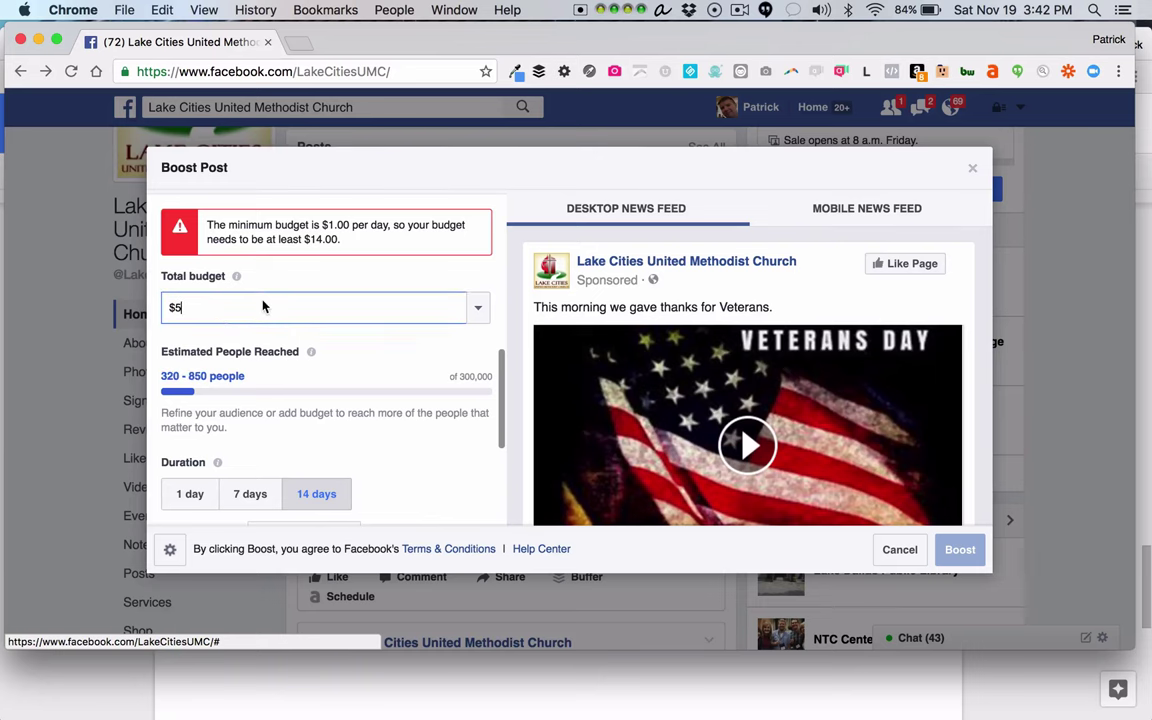
Step: Replace the budget with $14 and set the duration back to 14 days, ending Dec 3, 2016
{"action": "left_click", "coordinate": [193, 494]}
{"action": "scroll", "coordinate": [330, 420], "scroll_direction": "down", "scroll_amount": 2}
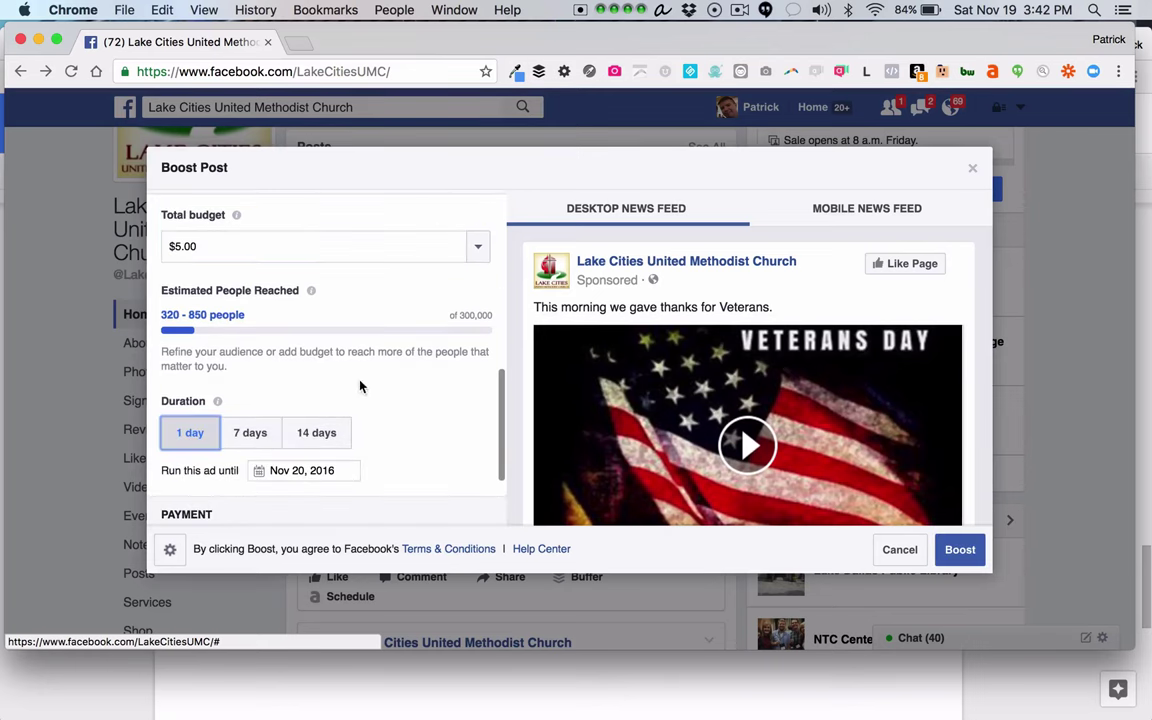
{"action": "left_click_drag", "start_coordinate": [222, 246], "coordinate": [176, 246]}
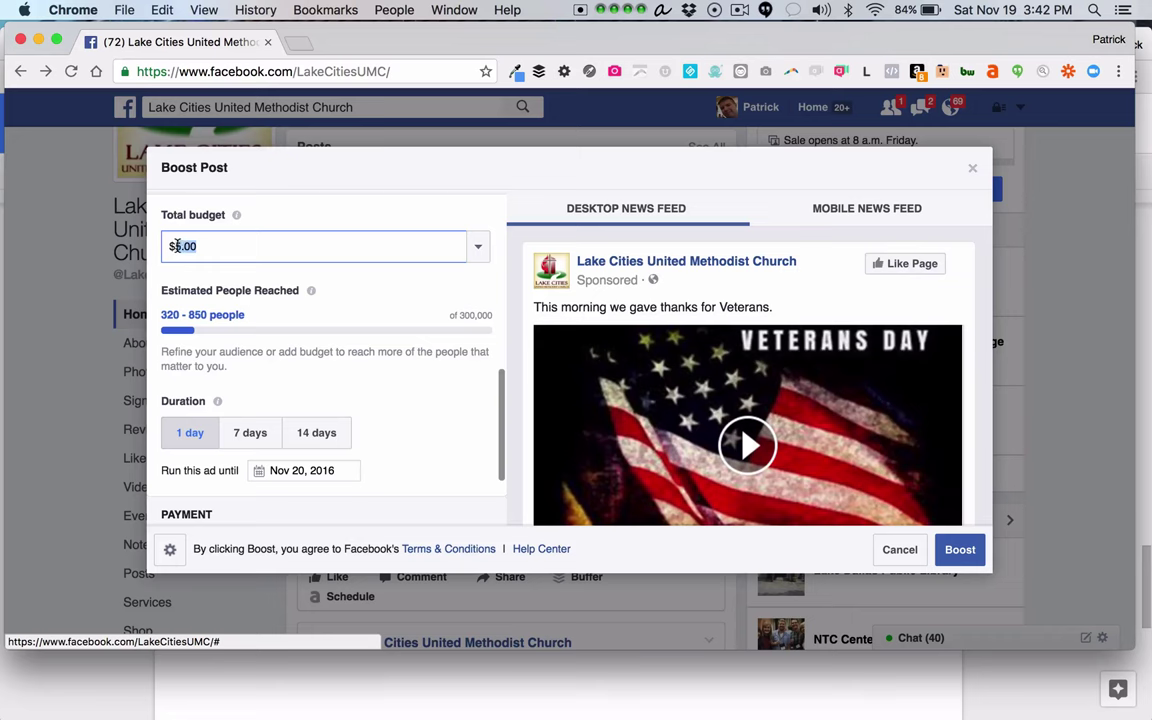
{"action": "type", "text": "14"}
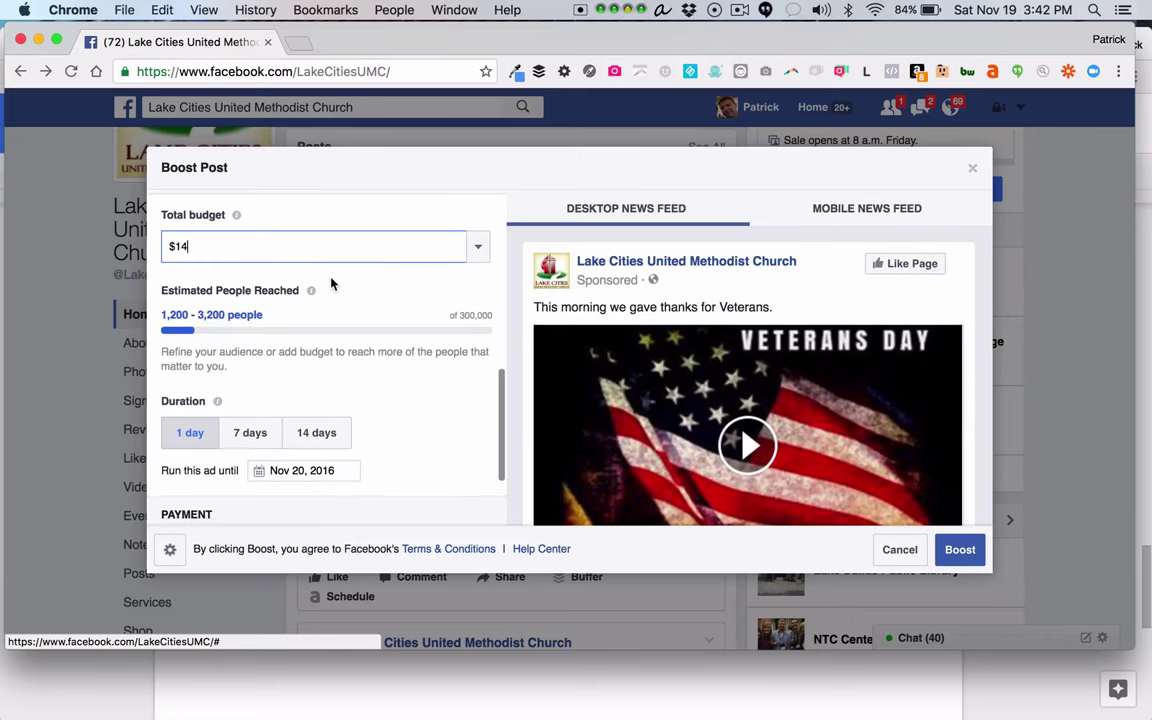
{"action": "left_click", "coordinate": [314, 432]}
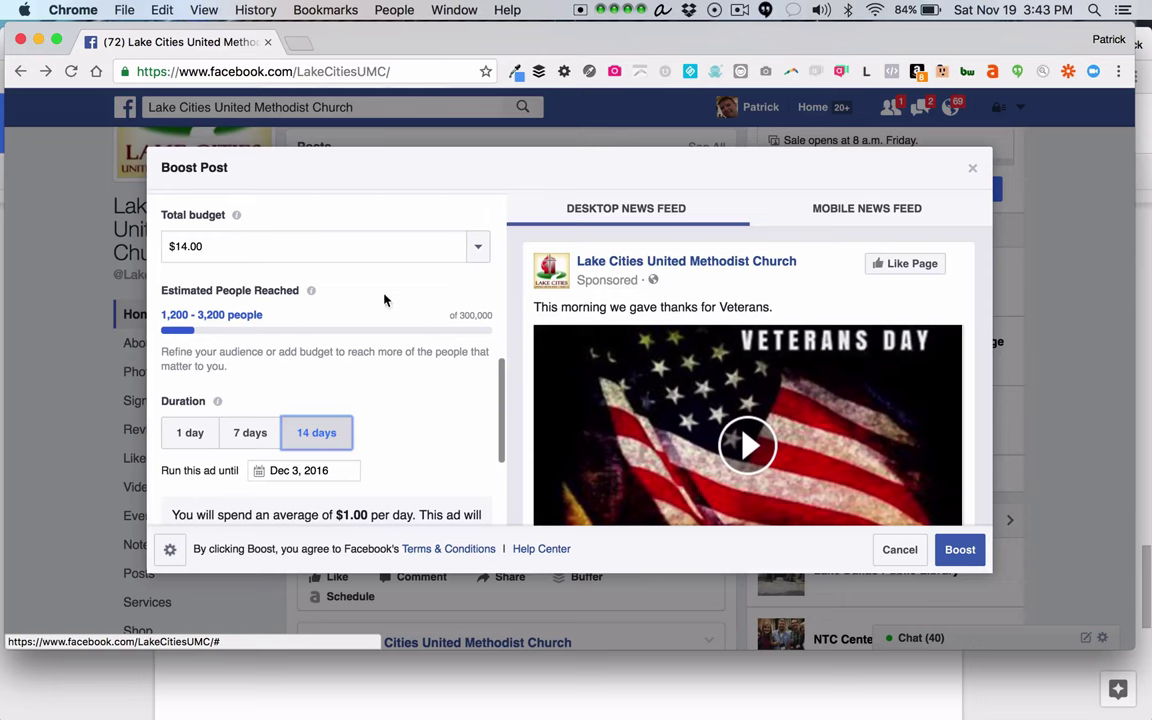
{"action": "scroll", "coordinate": [385, 300], "scroll_direction": "down", "scroll_amount": 2}
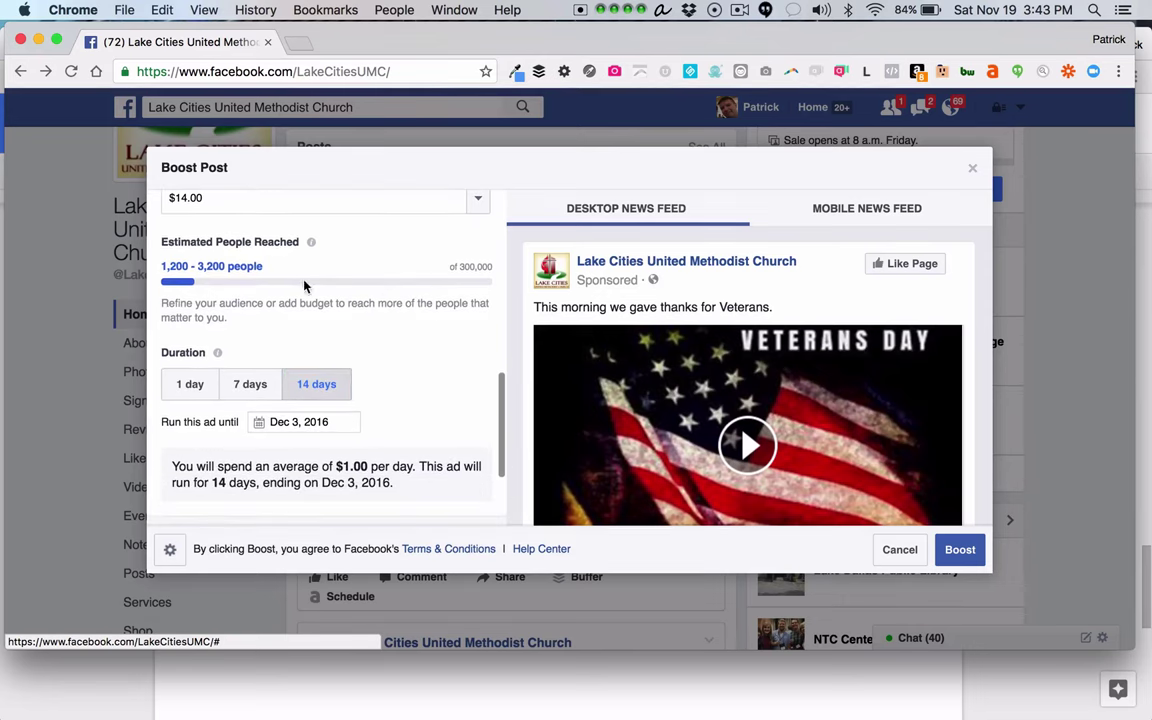
{"action": "scroll", "coordinate": [305, 287], "scroll_direction": "up", "scroll_amount": 7}
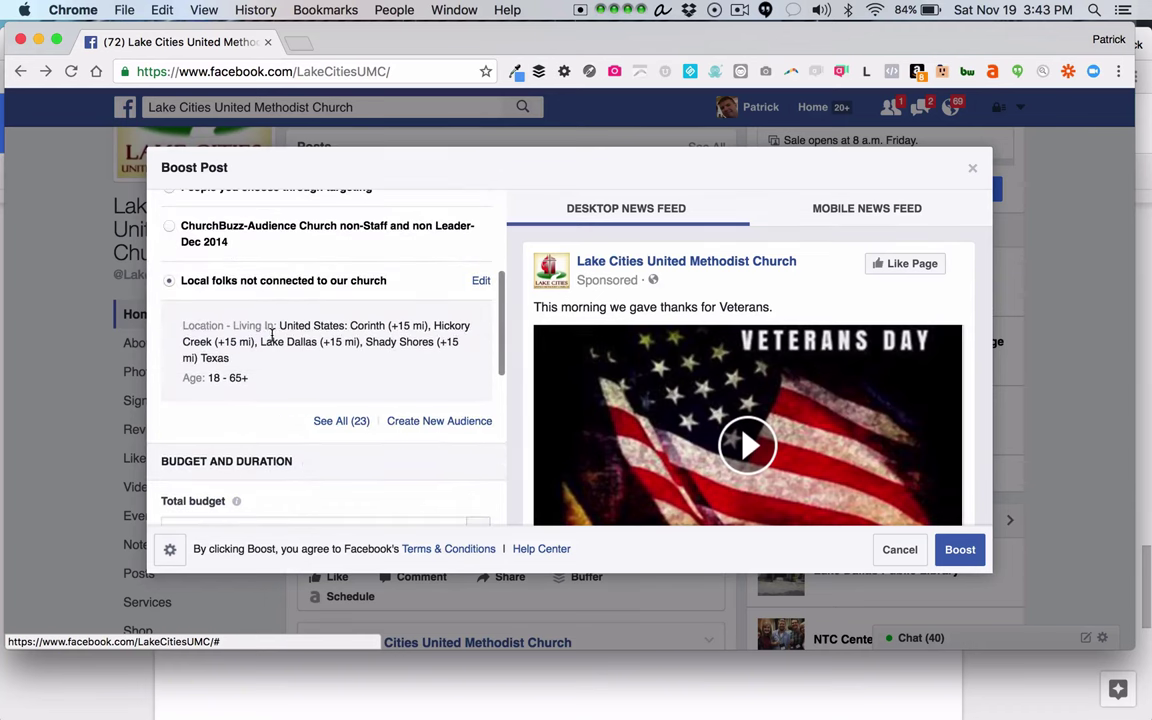
{"action": "scroll", "coordinate": [270, 338], "scroll_direction": "down", "scroll_amount": 10}
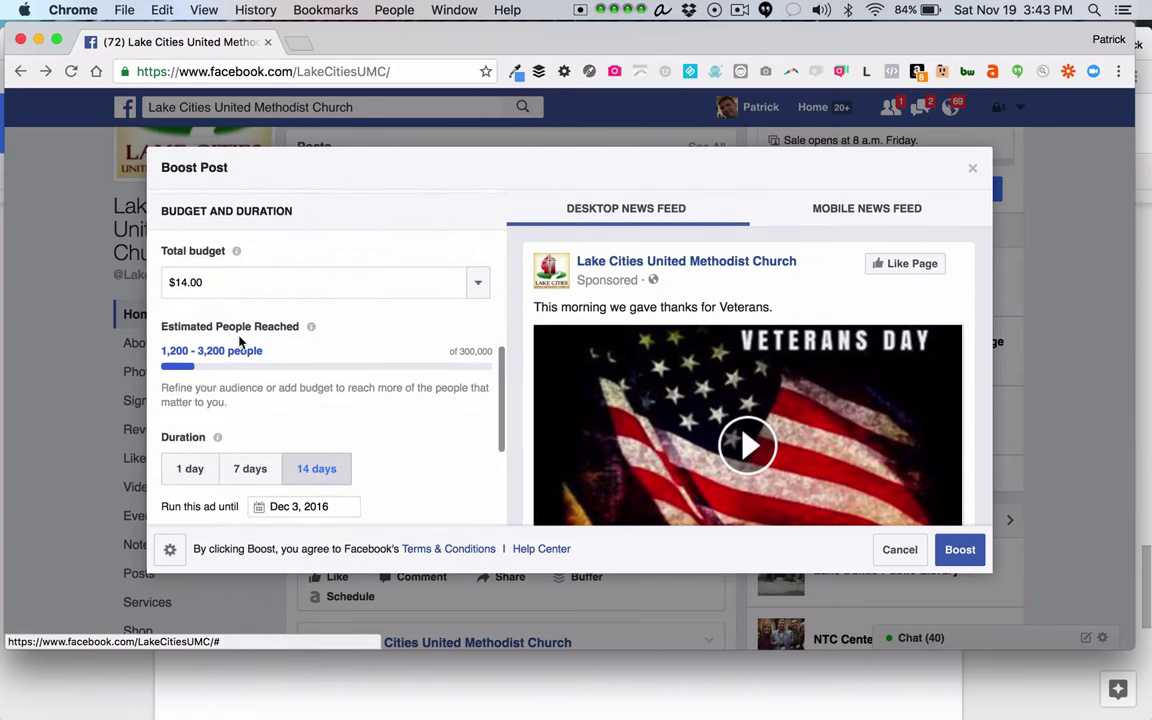
{"action": "scroll", "coordinate": [240, 342], "scroll_direction": "down", "scroll_amount": 1}
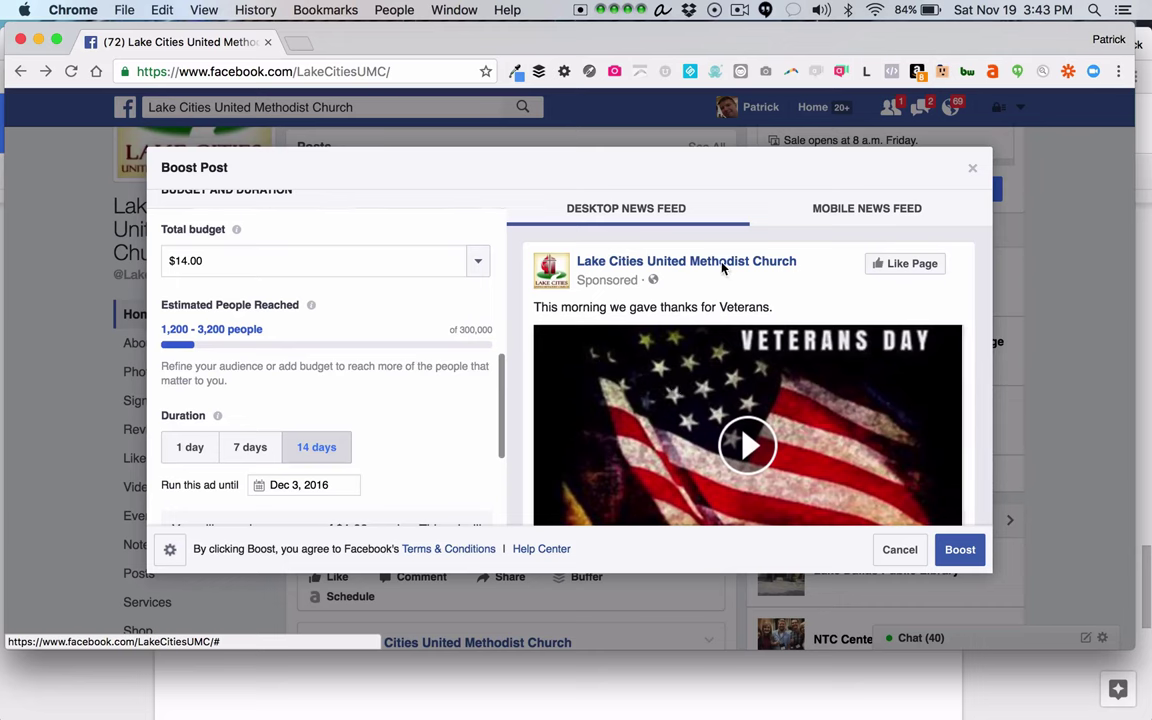
{"action": "scroll", "coordinate": [663, 385], "scroll_direction": "down", "scroll_amount": 3}
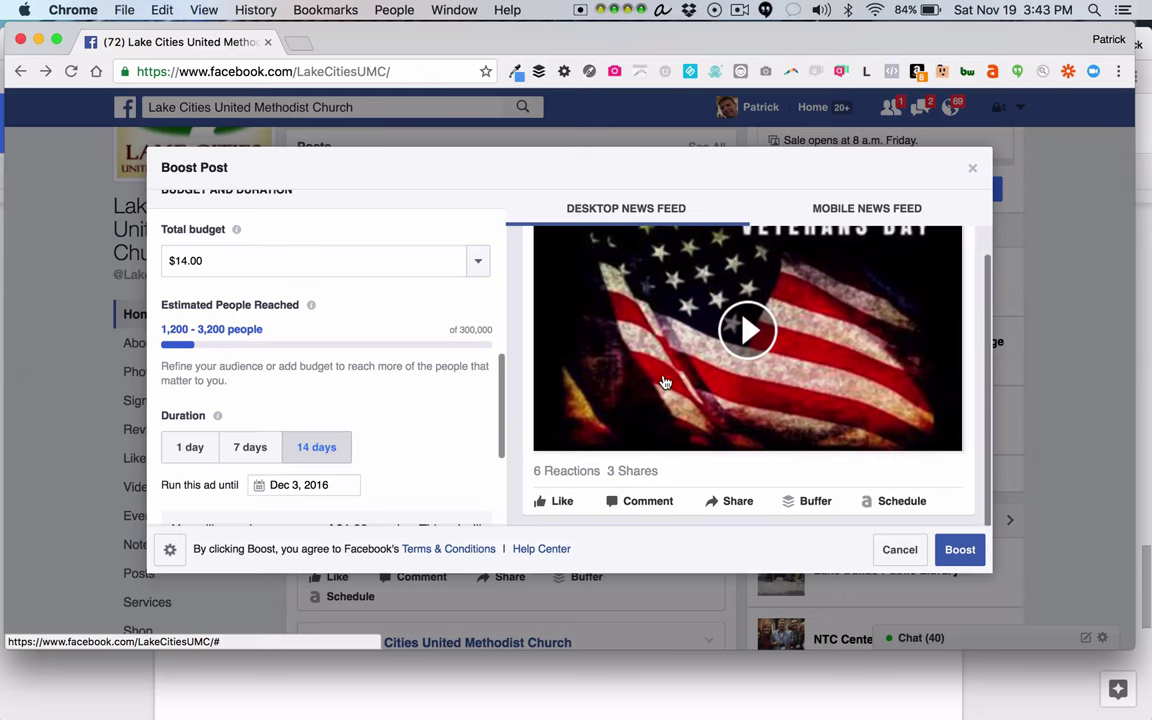
{"action": "scroll", "coordinate": [665, 387], "scroll_direction": "up", "scroll_amount": 3}
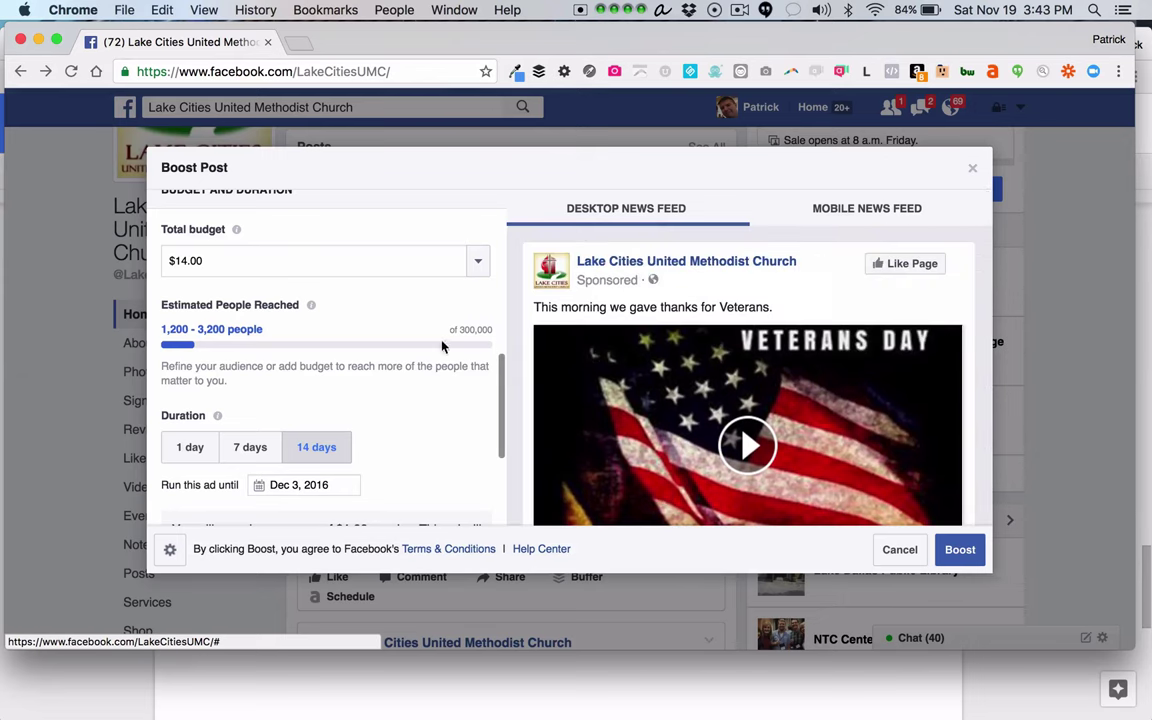
{"action": "scroll", "coordinate": [305, 403], "scroll_direction": "down", "scroll_amount": 3}
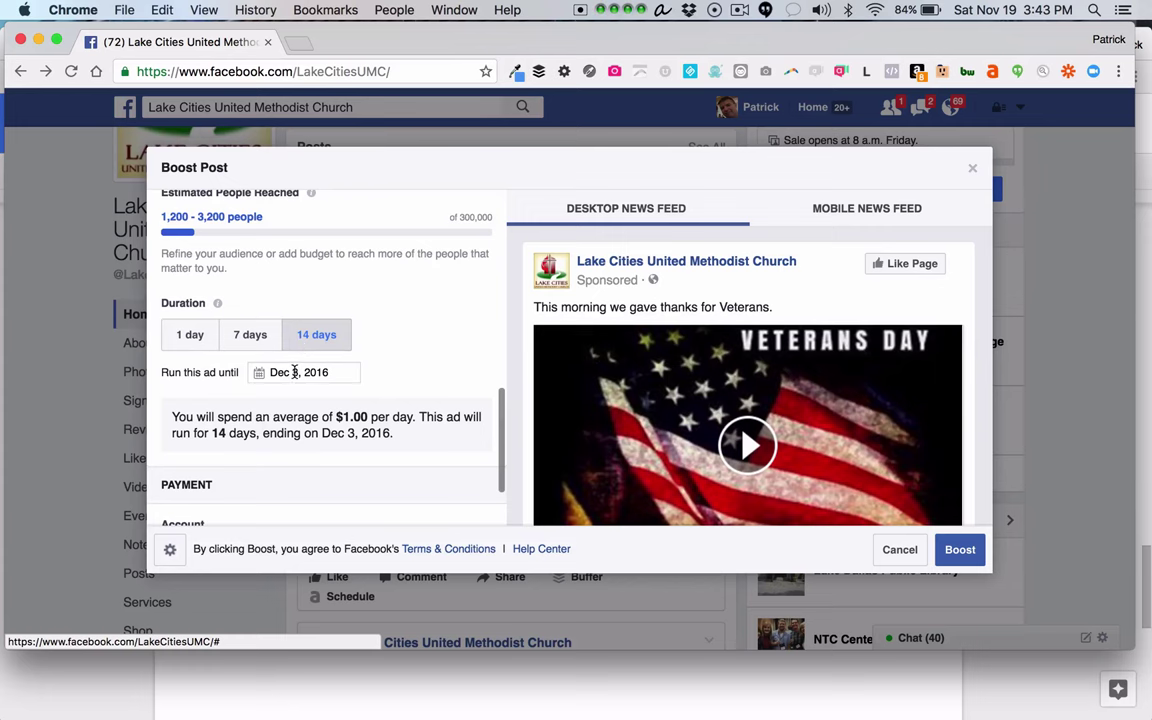
Step: Pick December 1, 2016 as the end date for a 12-day run at $1.16 per day
{"action": "left_click", "coordinate": [295, 372]}
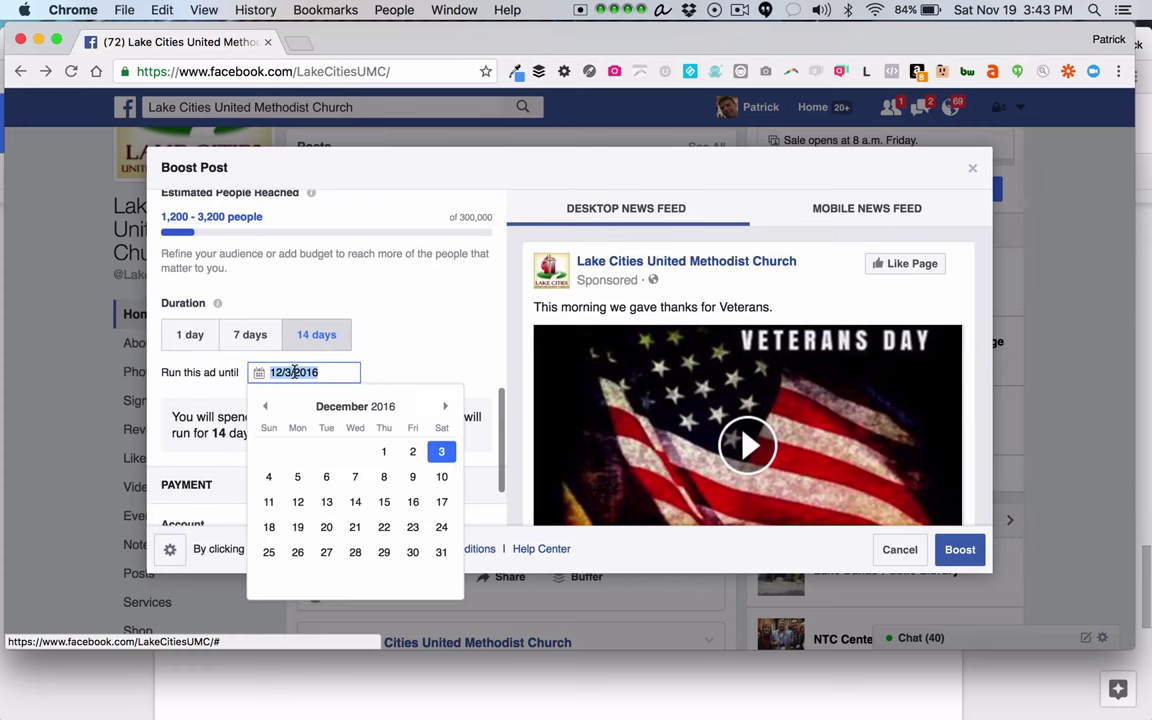
{"action": "left_click", "coordinate": [386, 453]}
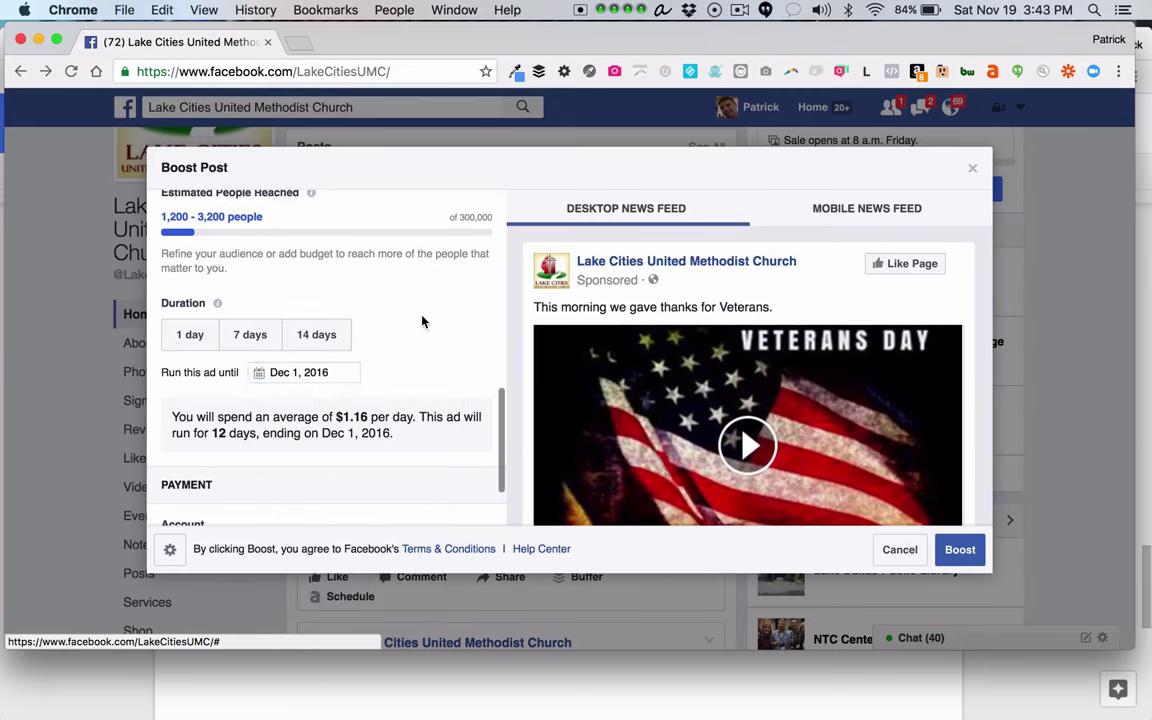
{"action": "scroll", "coordinate": [422, 321], "scroll_direction": "up", "scroll_amount": 2}
{"action": "scroll", "coordinate": [422, 321], "scroll_direction": "down", "scroll_amount": 3}
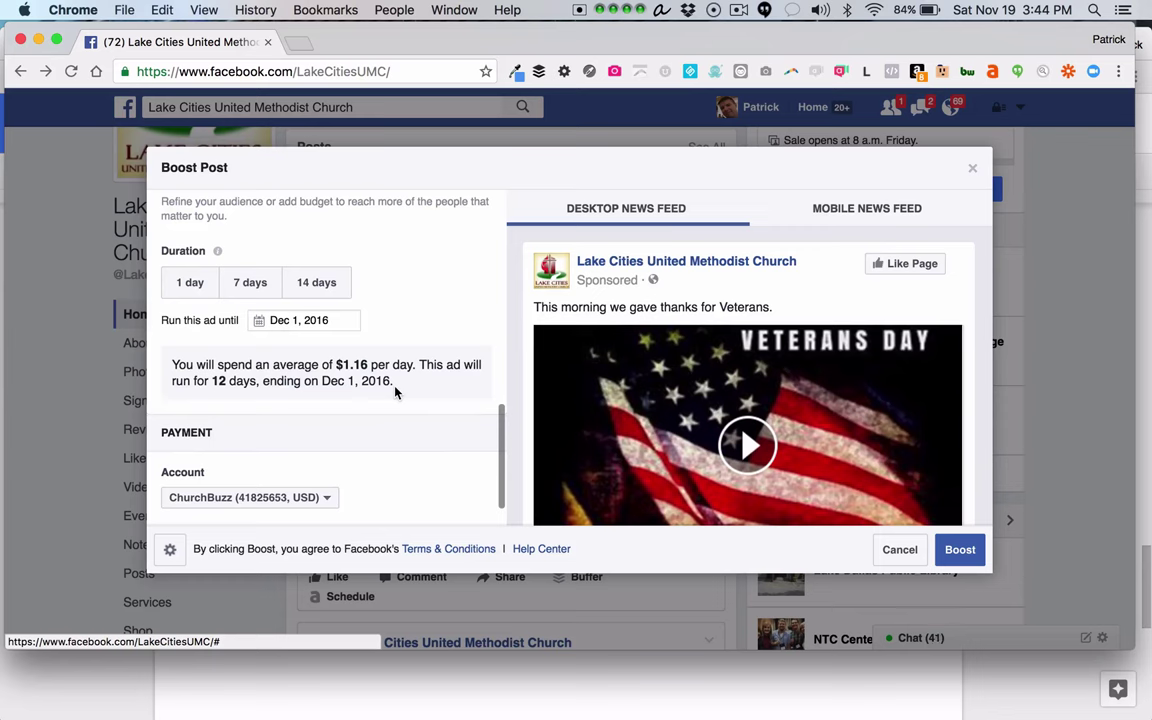
{"action": "scroll", "coordinate": [395, 392], "scroll_direction": "down", "scroll_amount": 2}
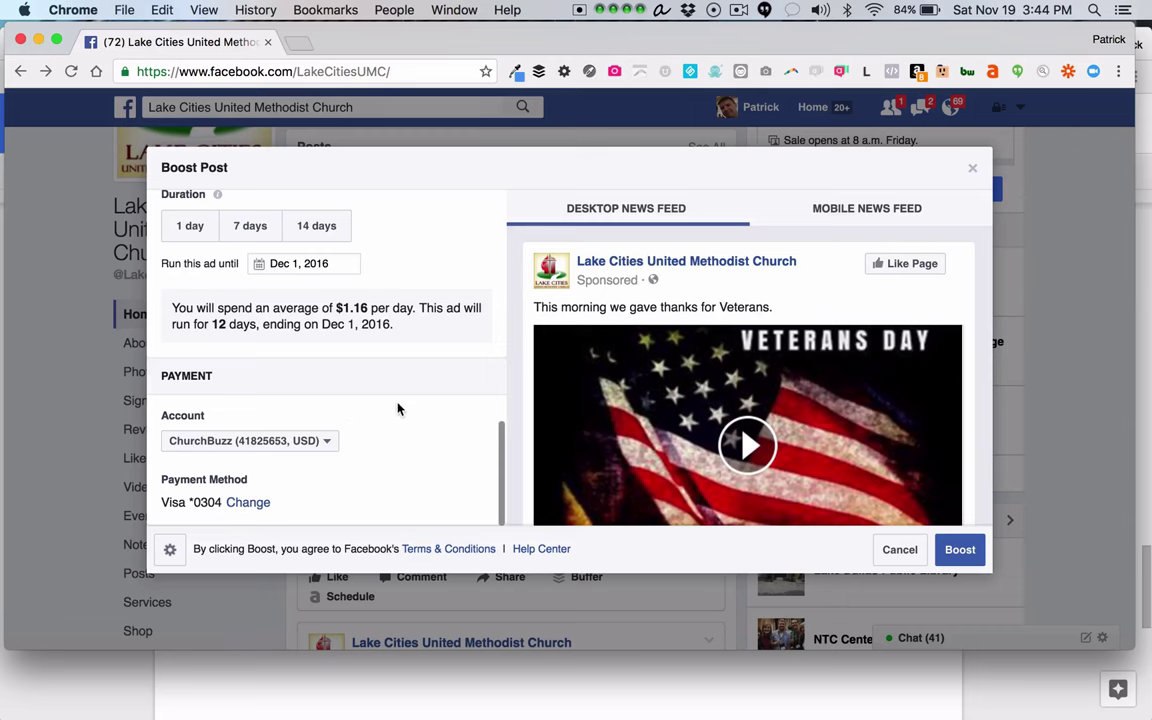
{"action": "left_click", "coordinate": [290, 440]}
{"action": "left_click", "coordinate": [370, 403]}
{"action": "scroll", "coordinate": [456, 361], "scroll_direction": "up", "scroll_amount": 8}
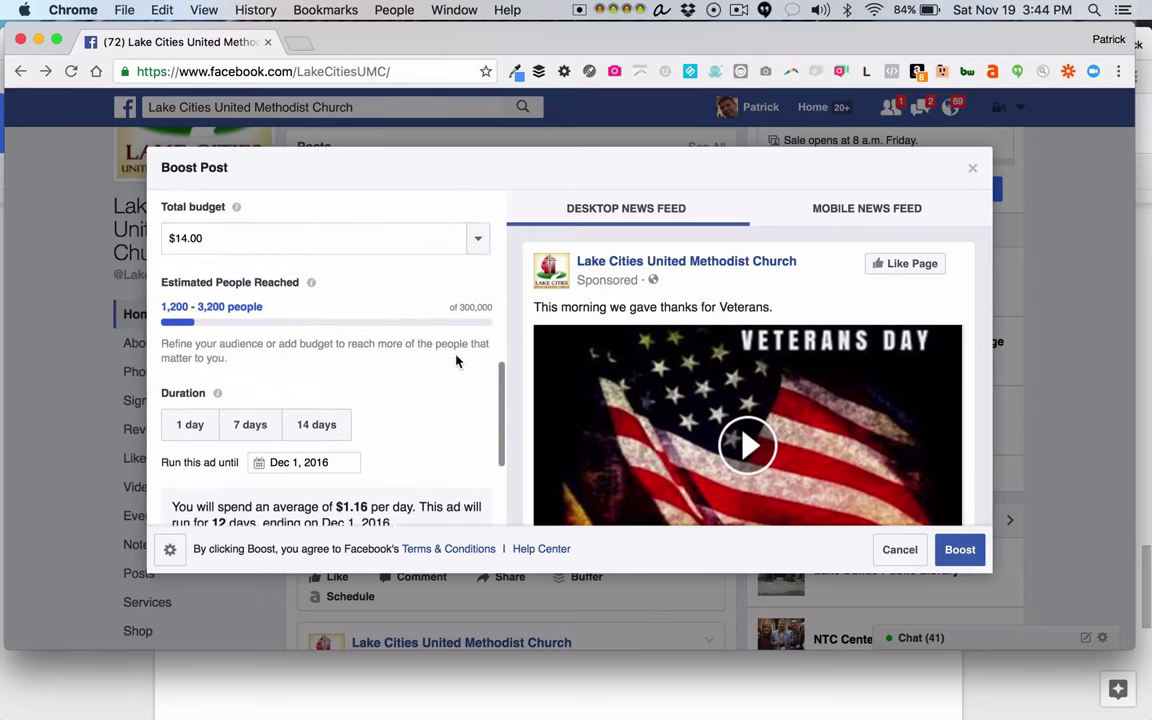
{"action": "scroll", "coordinate": [342, 368], "scroll_direction": "up", "scroll_amount": 5}
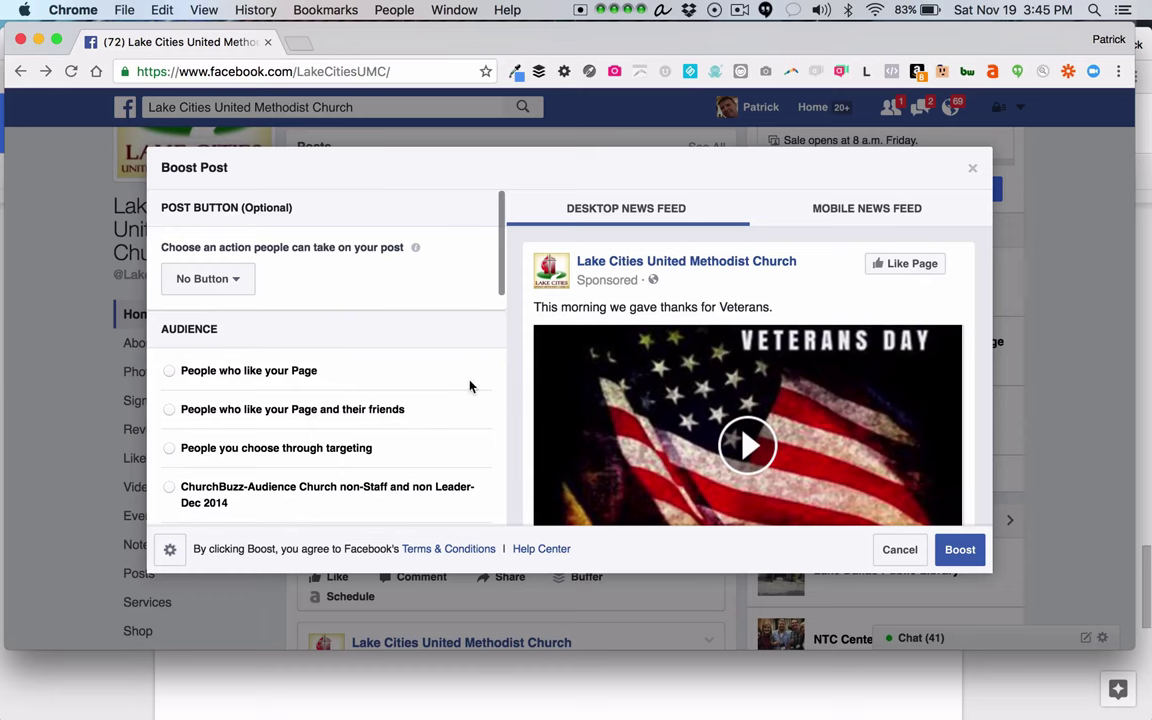
{"action": "scroll", "coordinate": [470, 386], "scroll_direction": "down", "scroll_amount": 2}
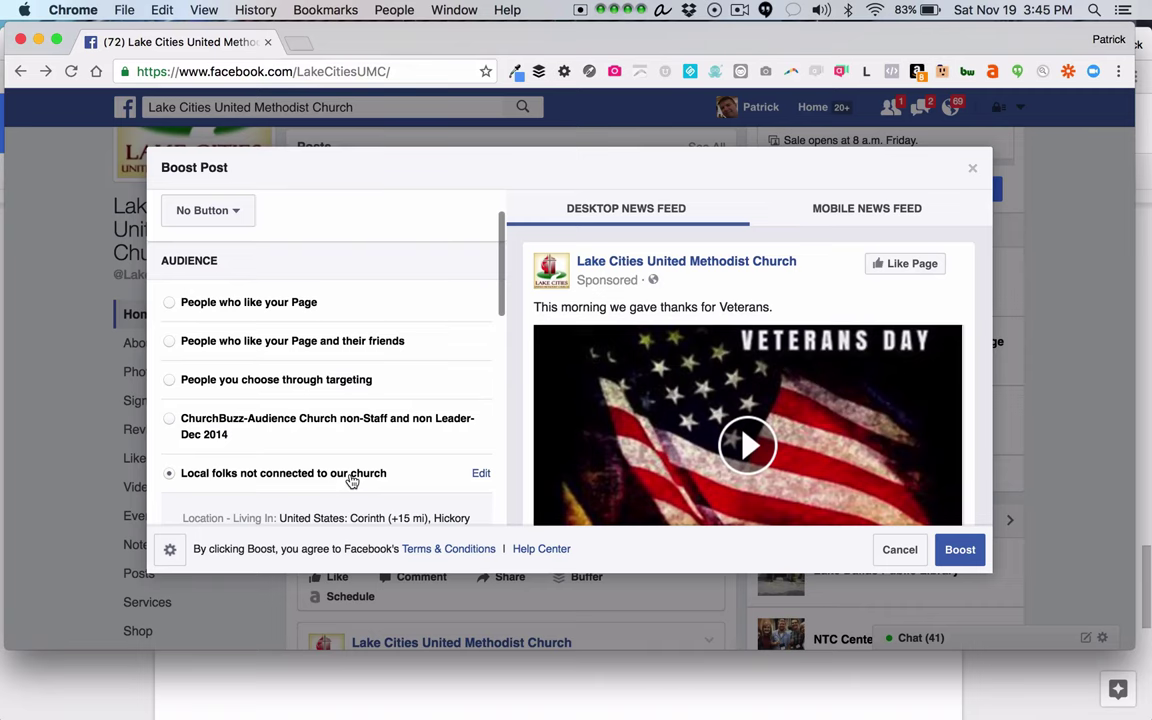
{"action": "scroll", "coordinate": [352, 481], "scroll_direction": "down", "scroll_amount": 10}
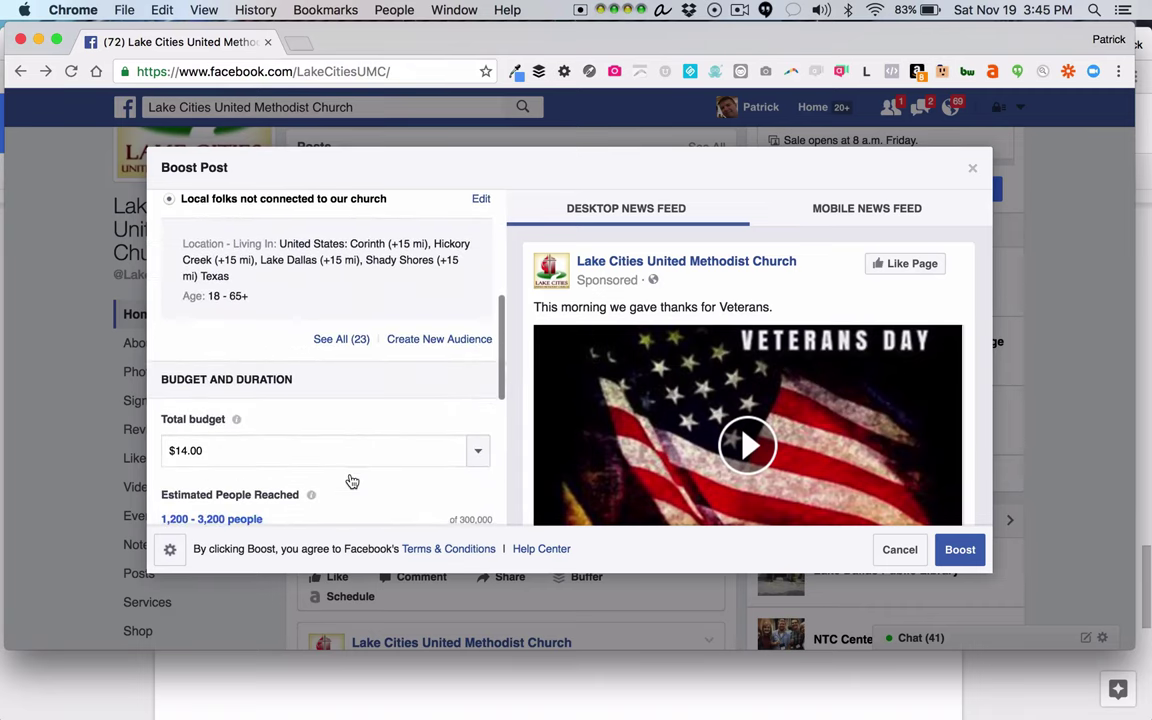
{"action": "scroll", "coordinate": [352, 481], "scroll_direction": "down", "scroll_amount": 3}
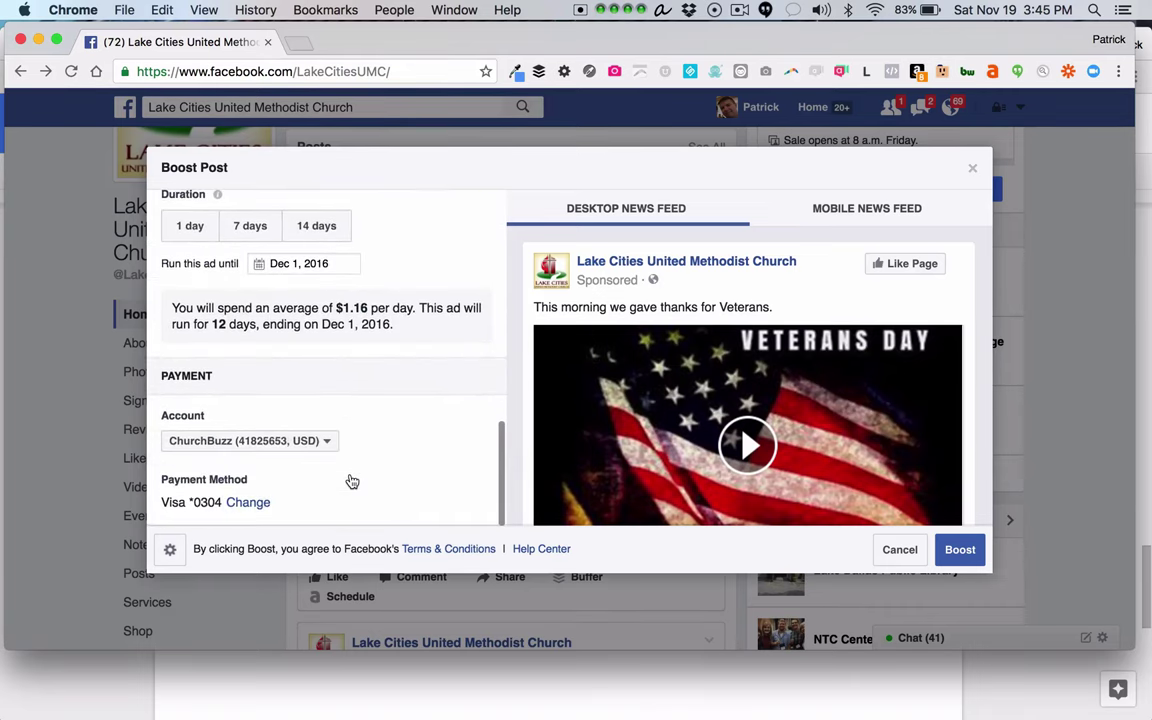